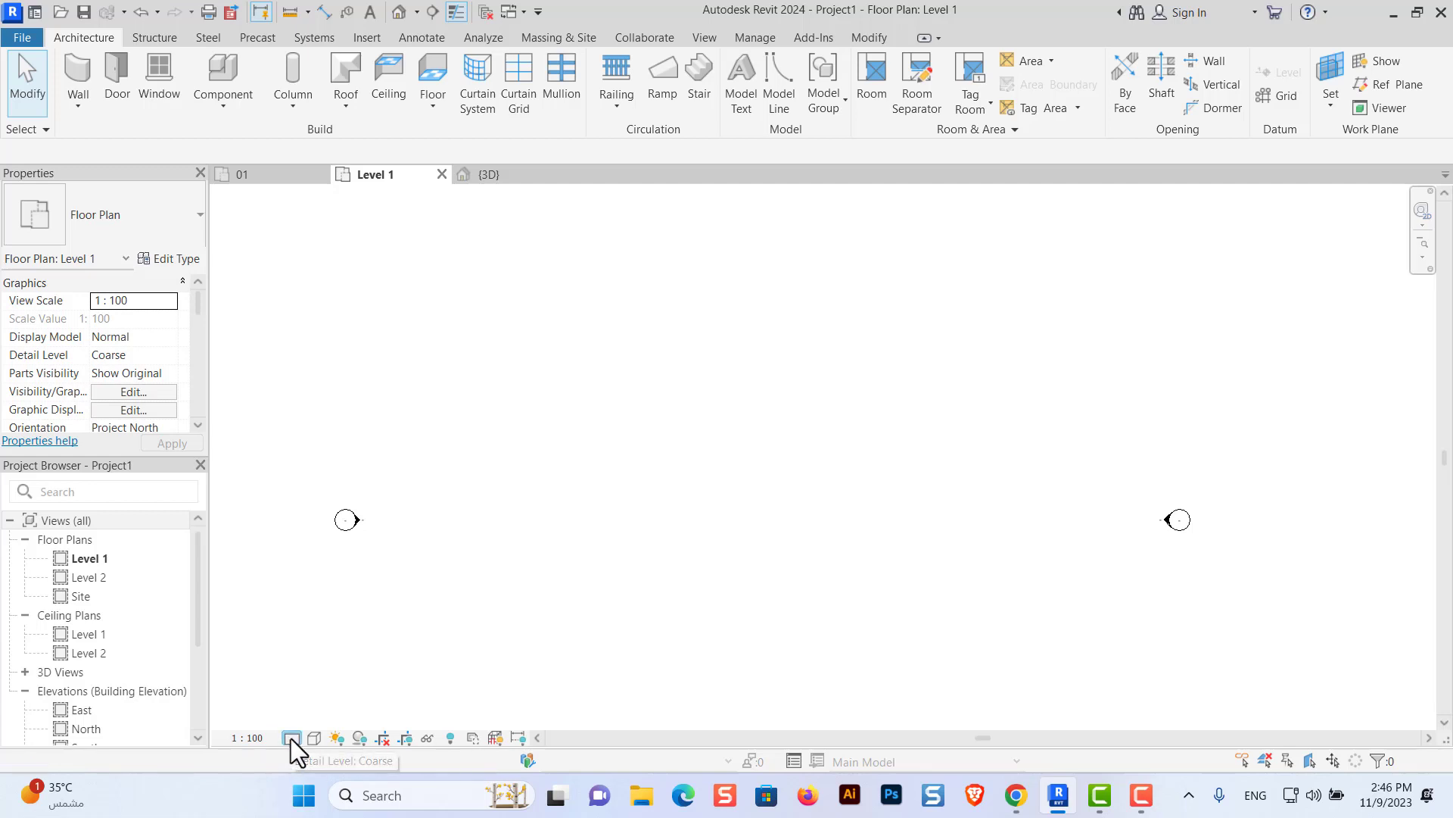
Step: Set the Level 1 floor plan to Fine detail level and Shaded visual style
left_click(290, 738)
left_click(305, 716)
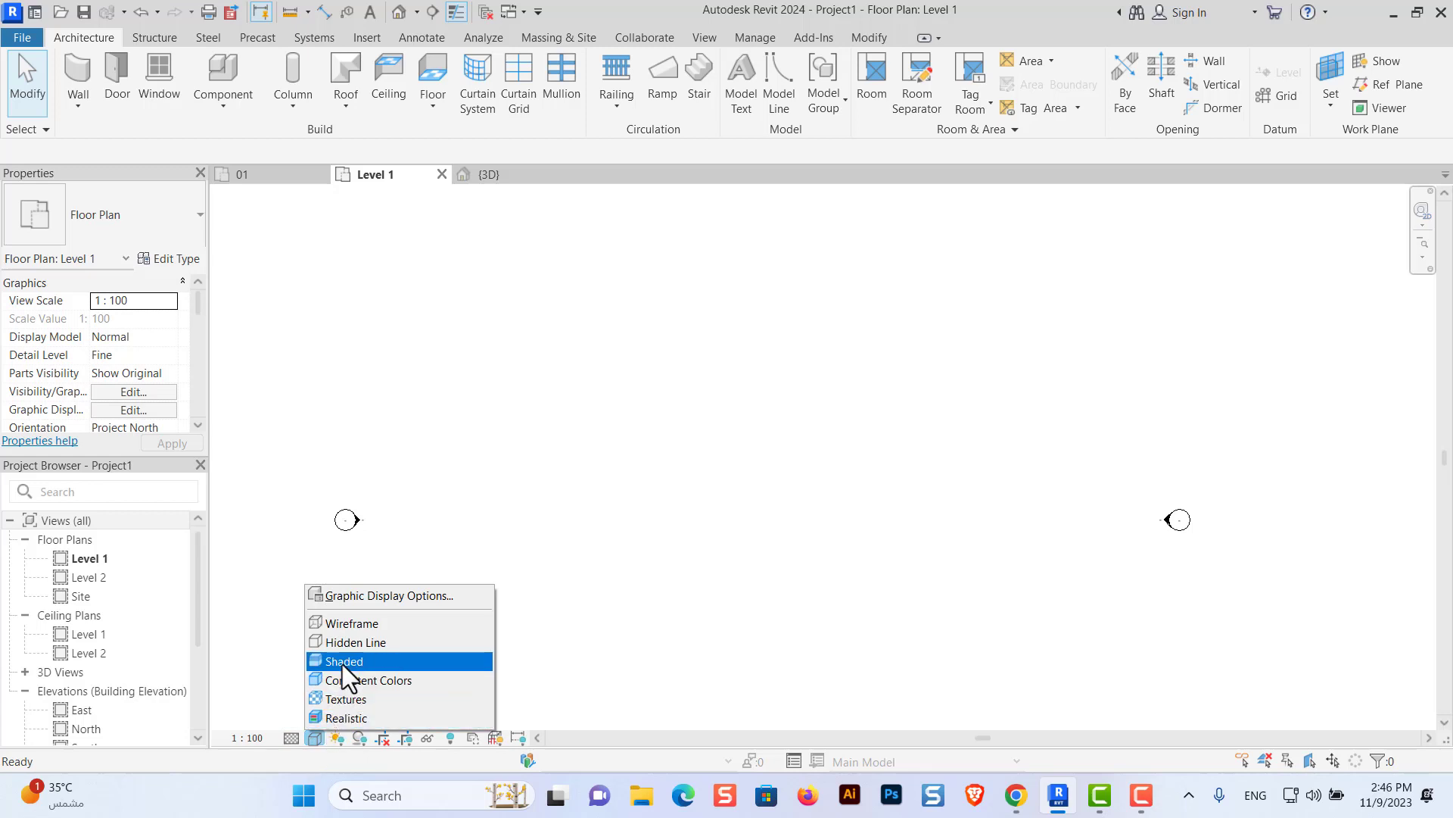
left_click(342, 663)
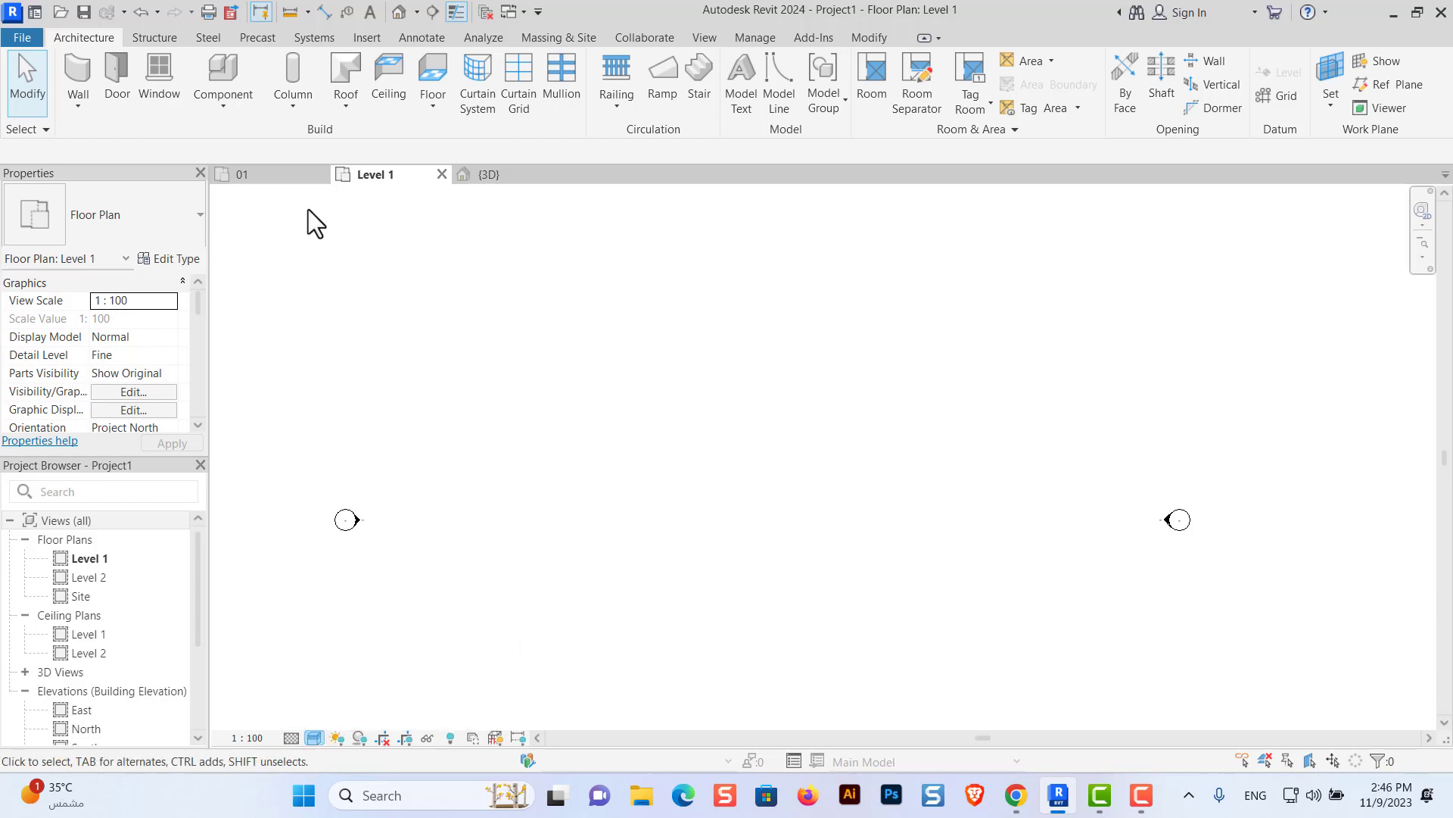
Step: Draw a 17-unit horizontal wall on Level 1
left_click(79, 72)
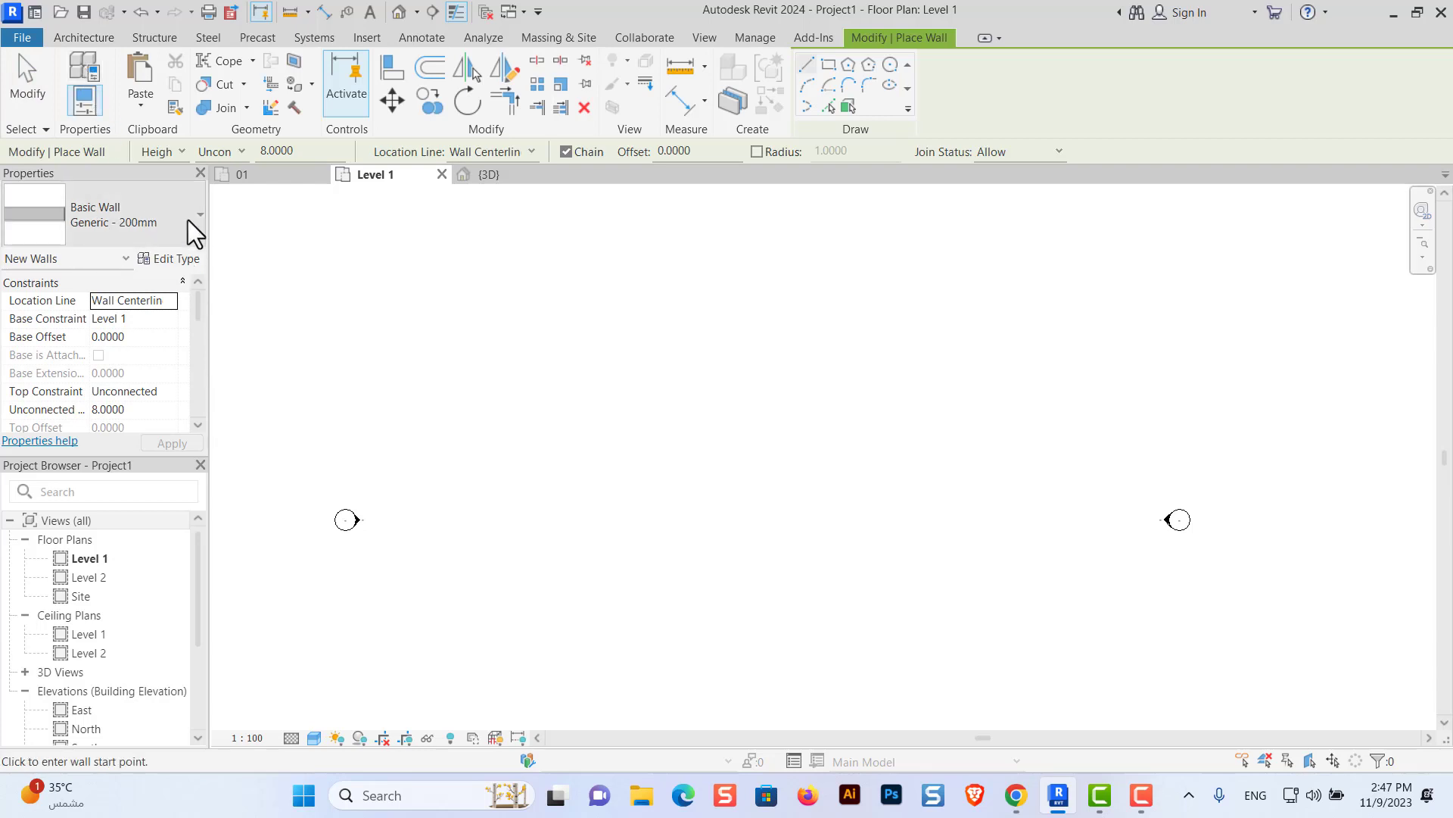
left_click(653, 478)
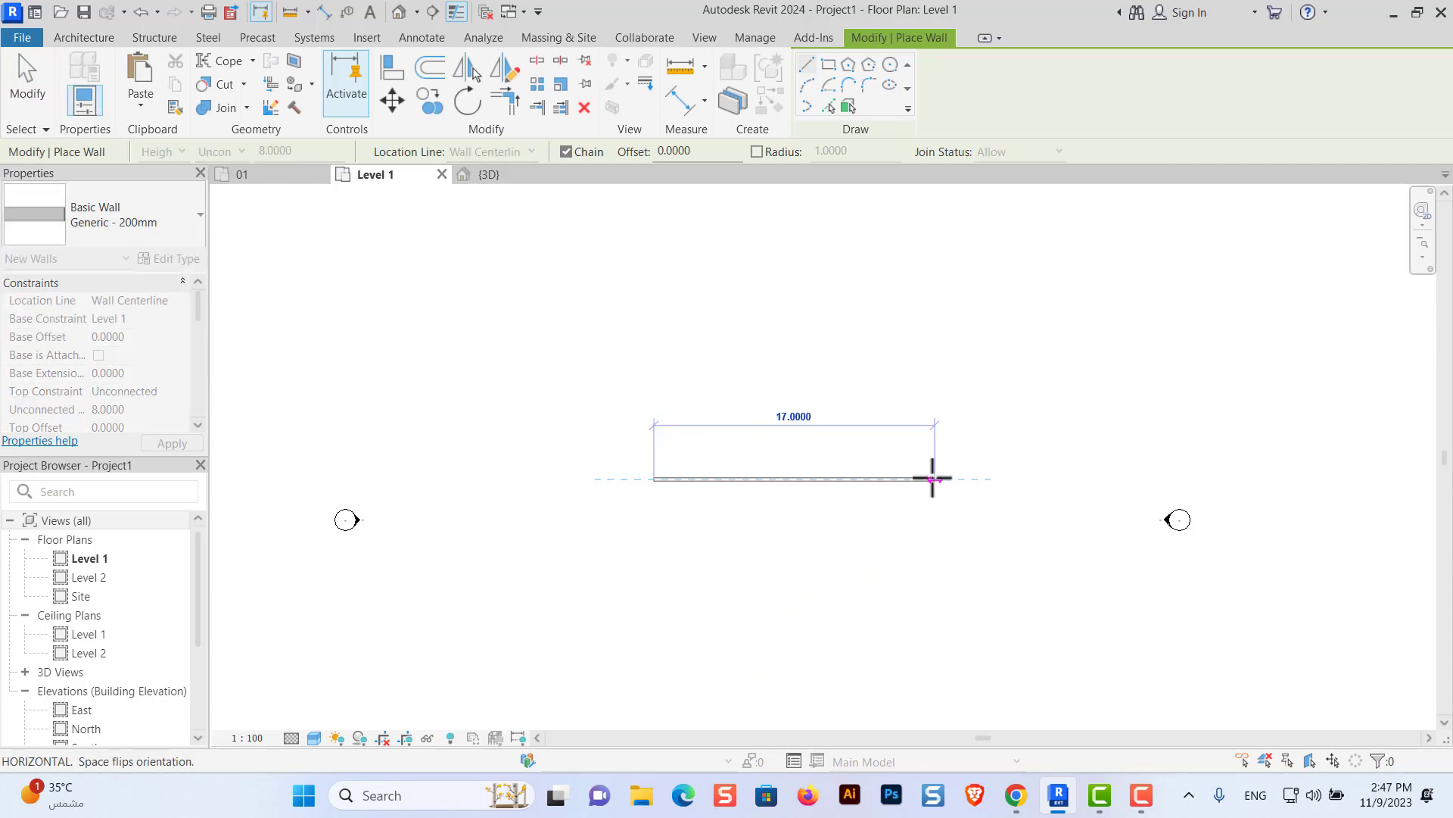
left_click(918, 479)
left_click(30, 98)
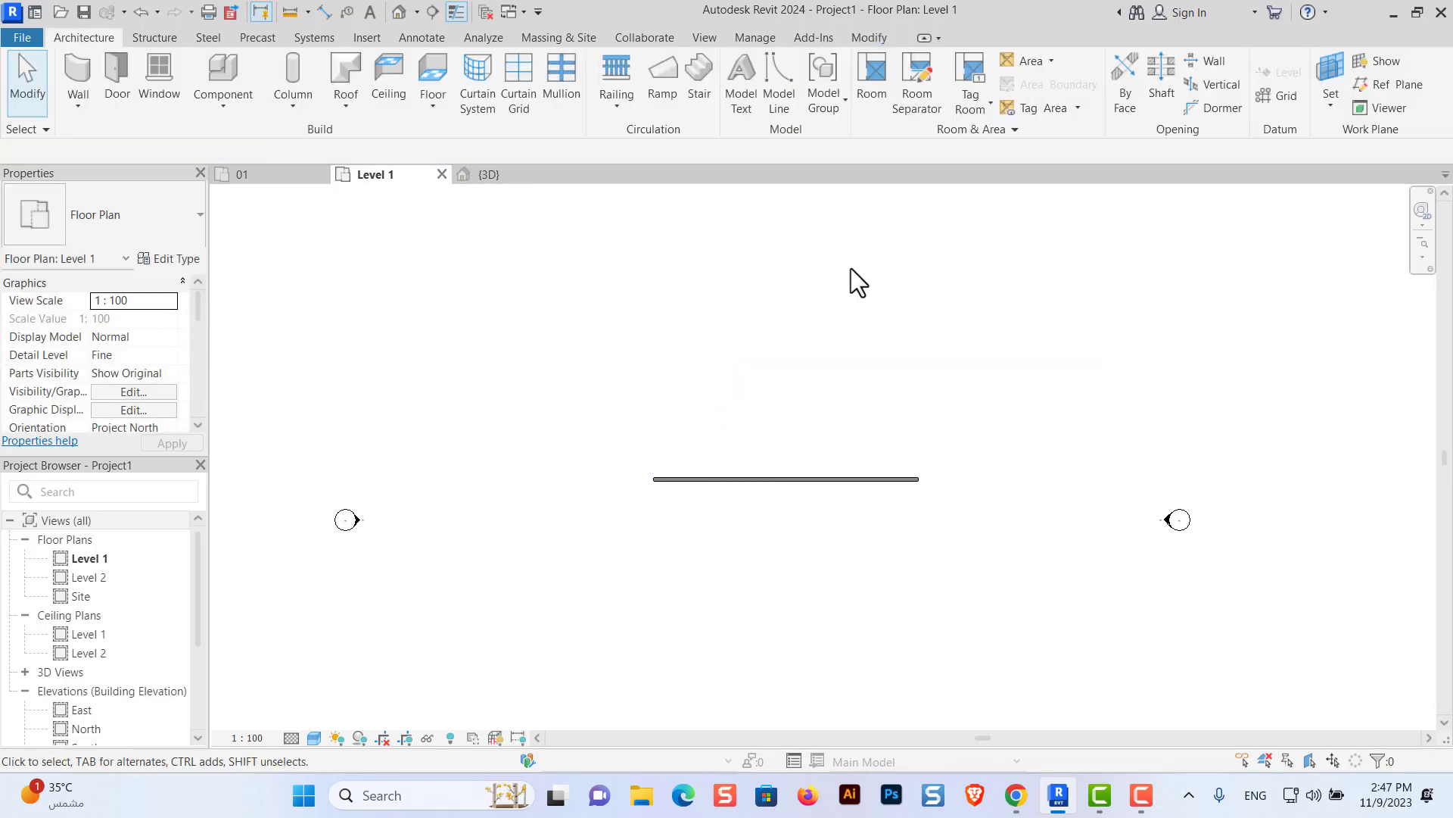
Step: Place Section 1 cutting vertically across the new wall
left_click(433, 11)
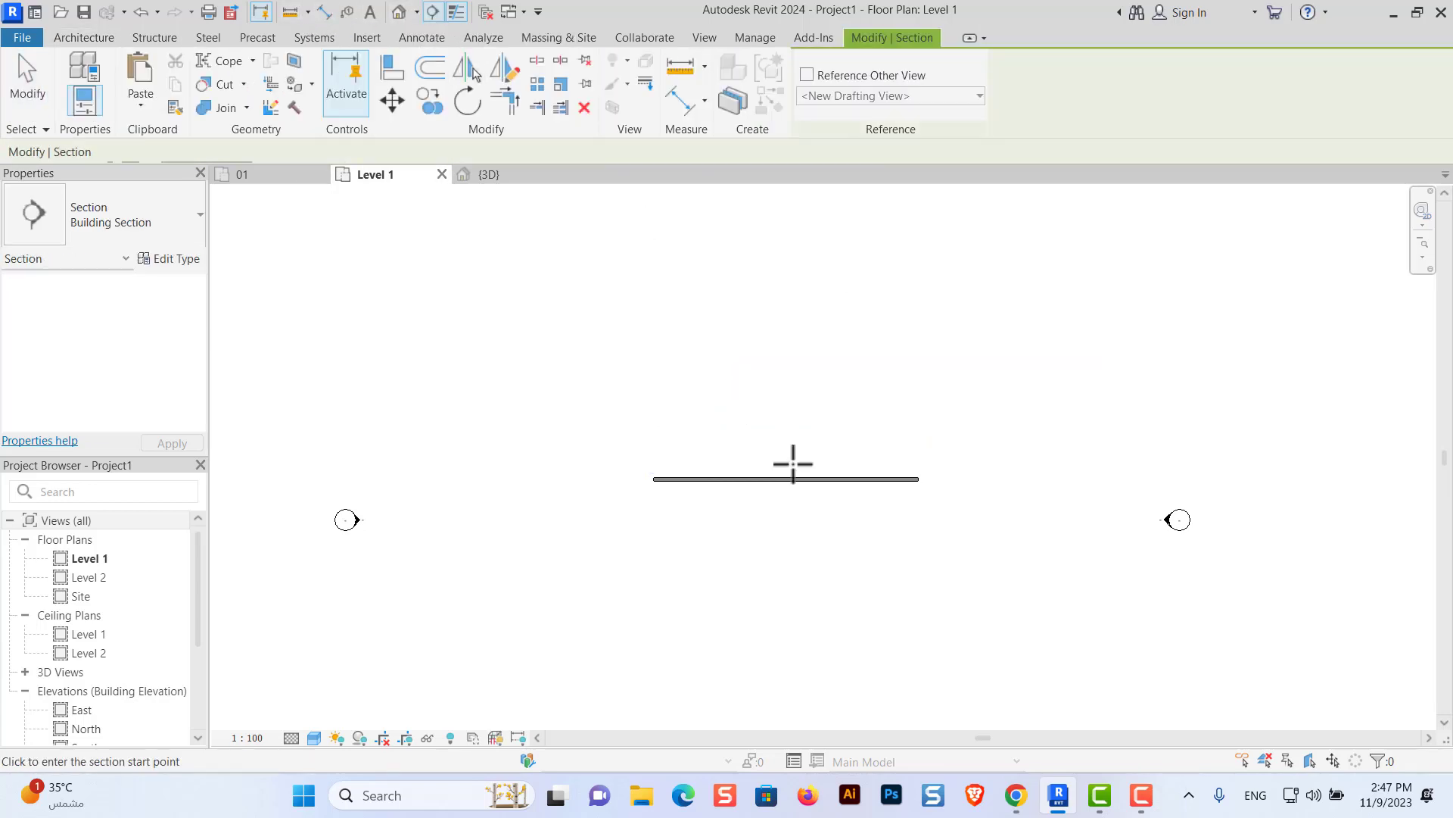
left_click(766, 553)
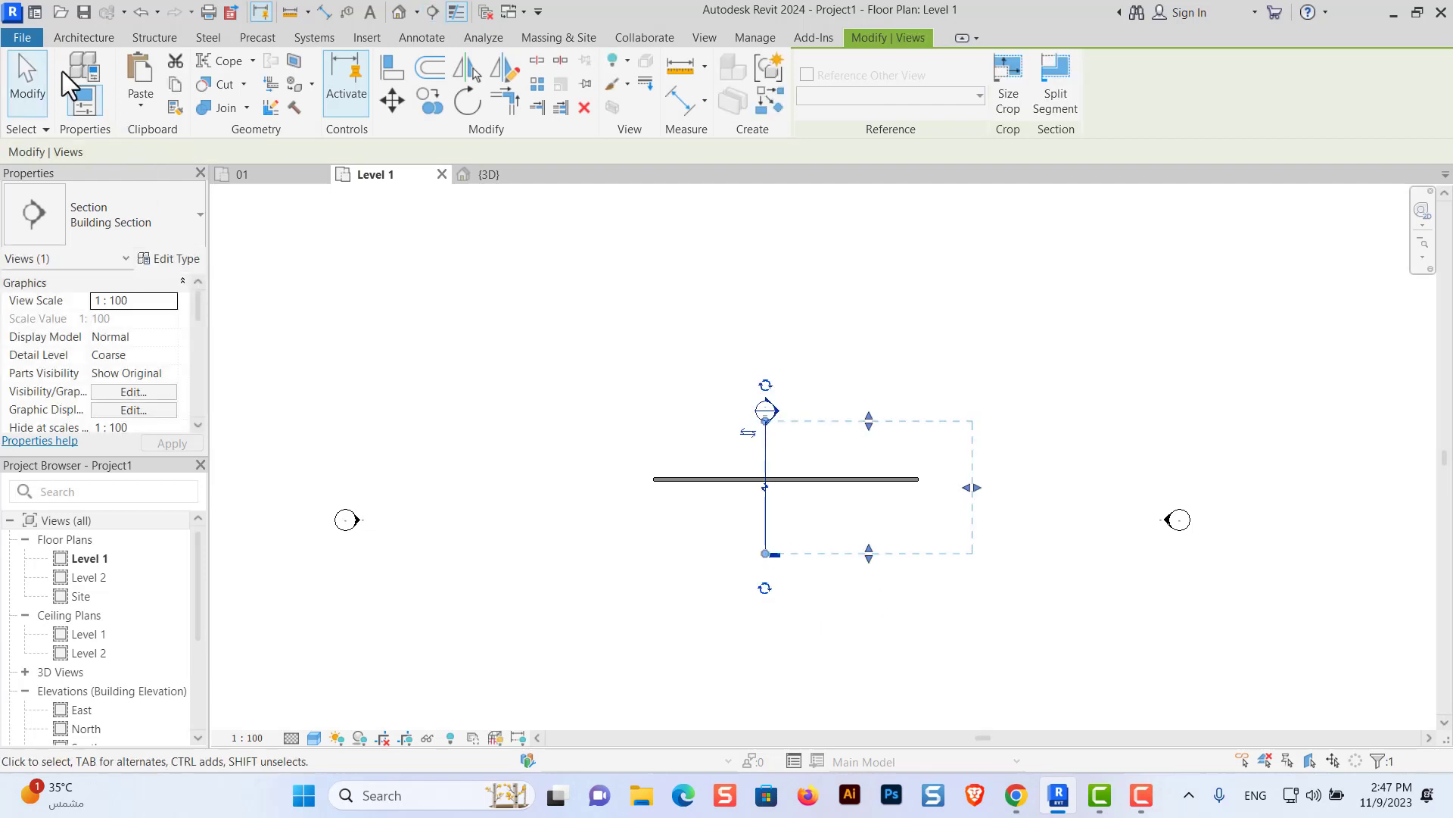
left_click(38, 85)
Step: In Section 1, drag the wall top down to Level 2, giving a 3.8500 unconnected height
double_click(770, 412)
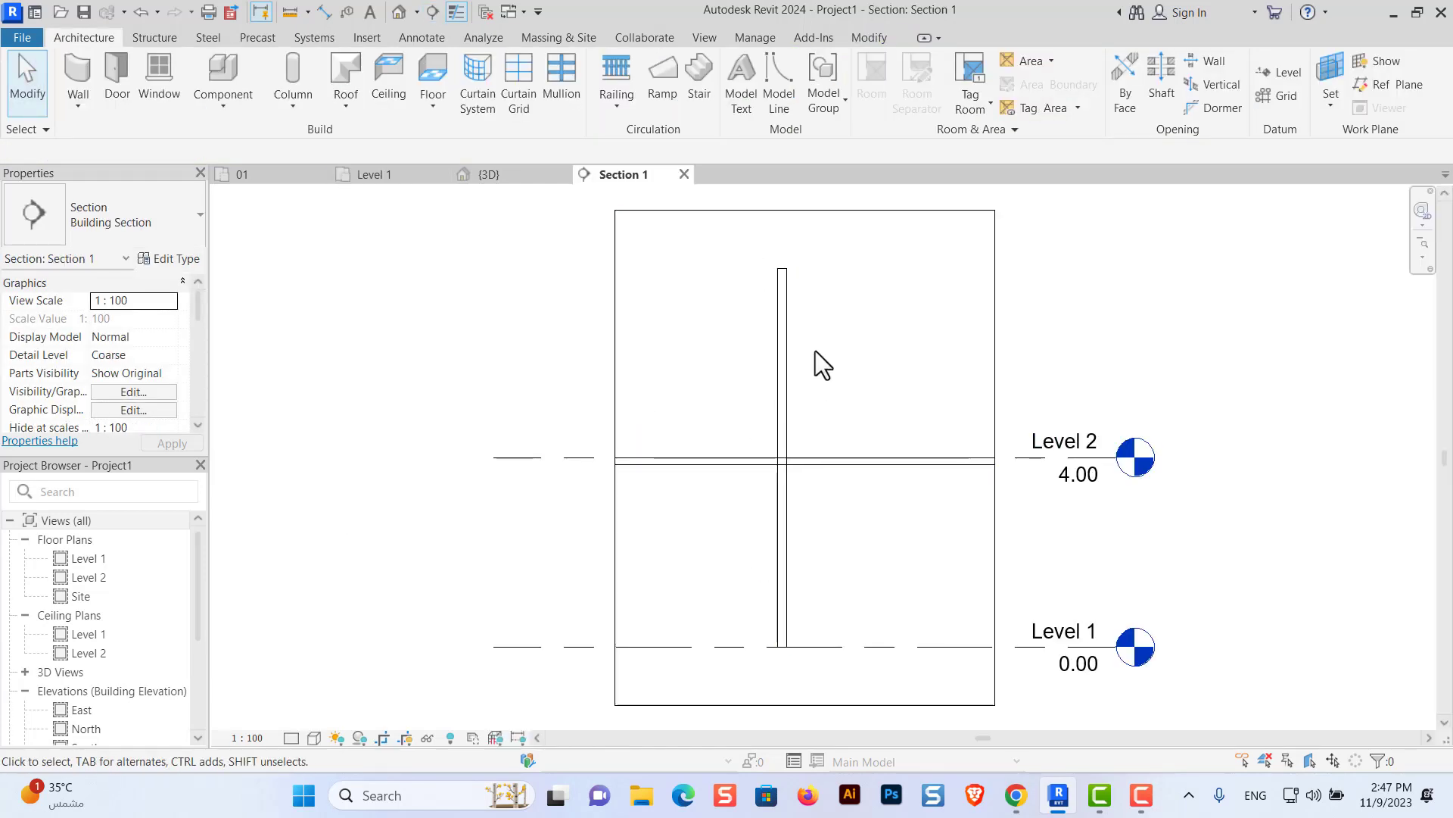
left_click(787, 356)
left_click_drag(783, 262, 791, 469)
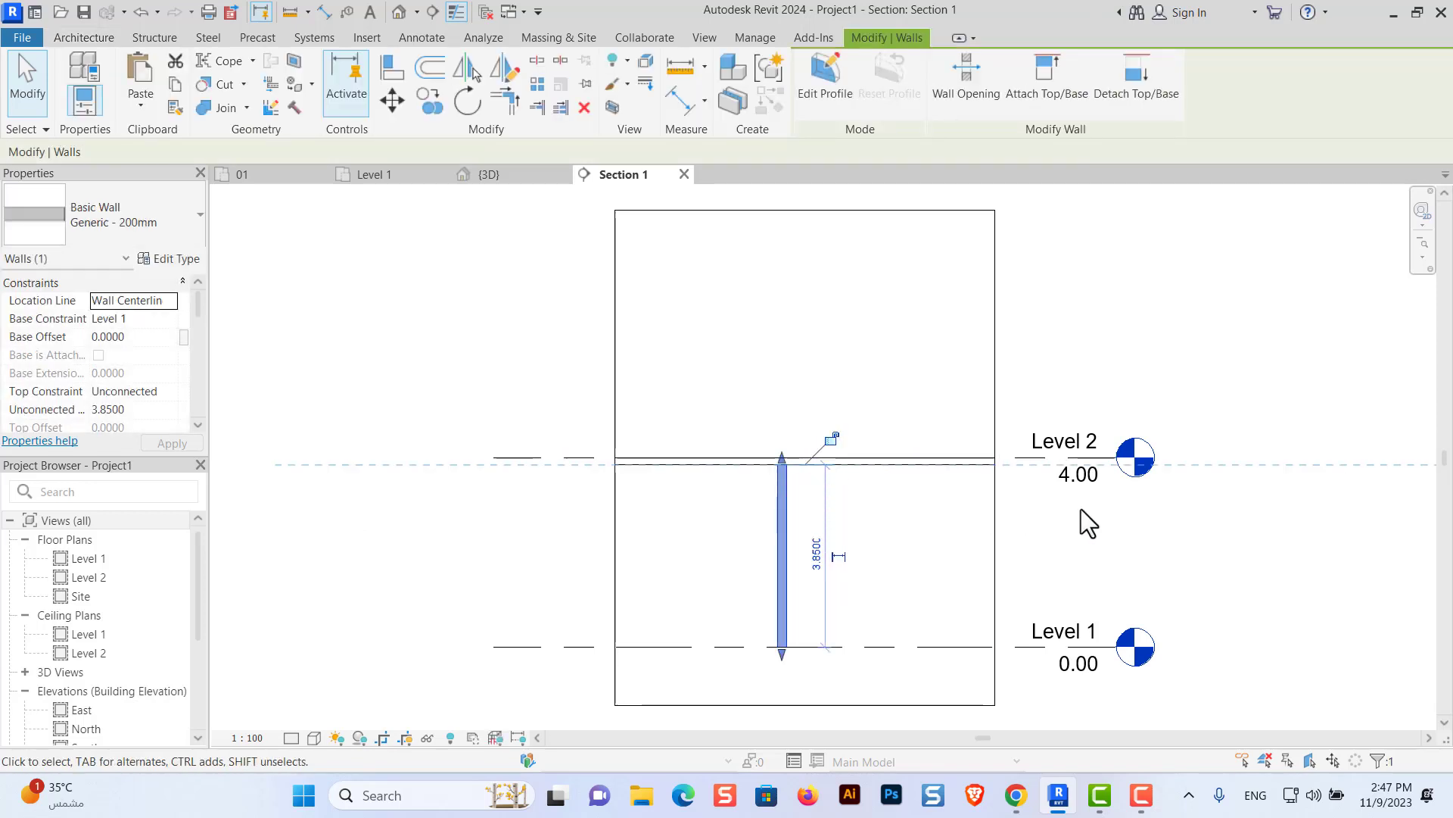
left_click(1091, 547)
scroll(928, 626, "up", 2)
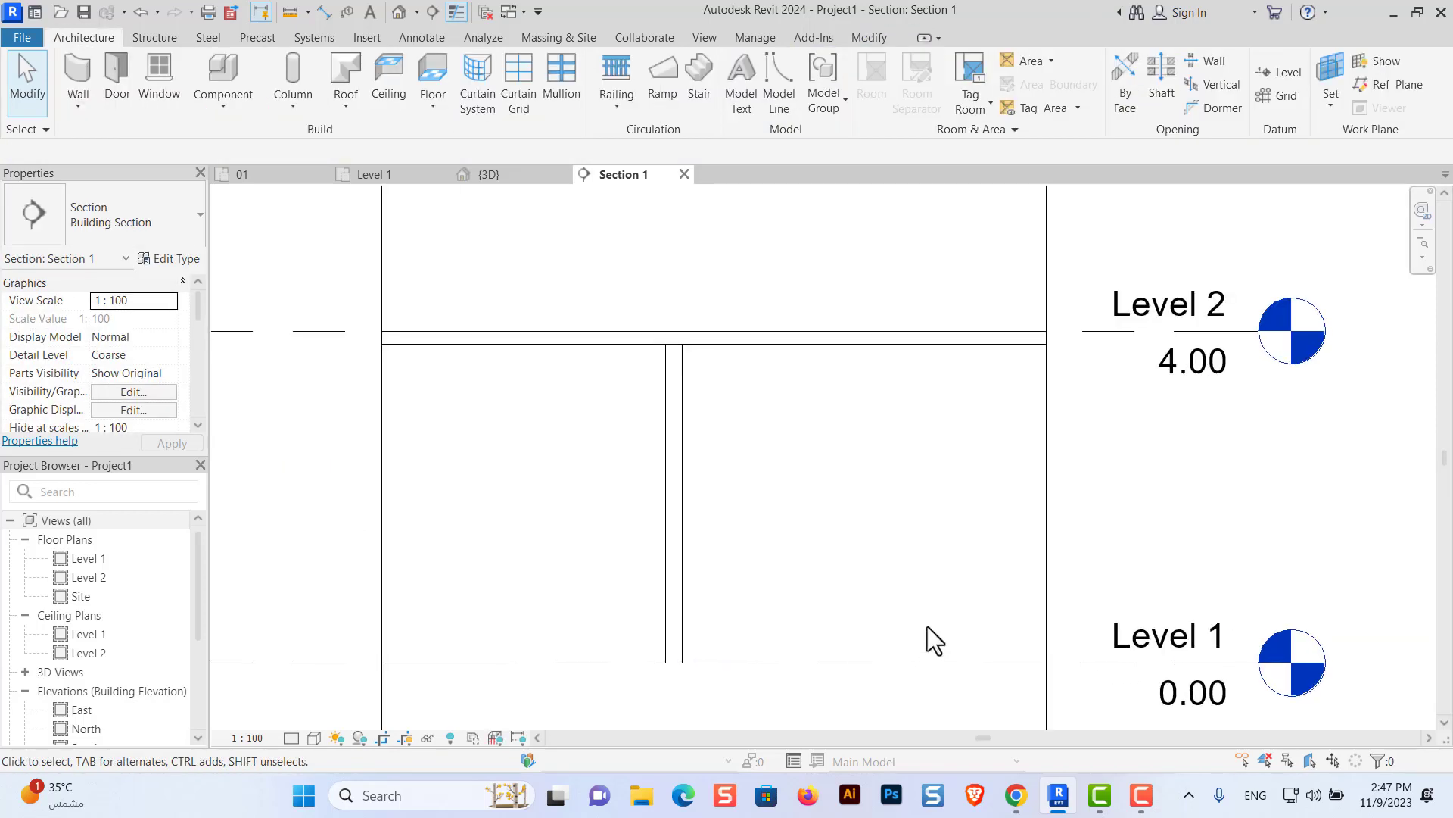
left_click(676, 503)
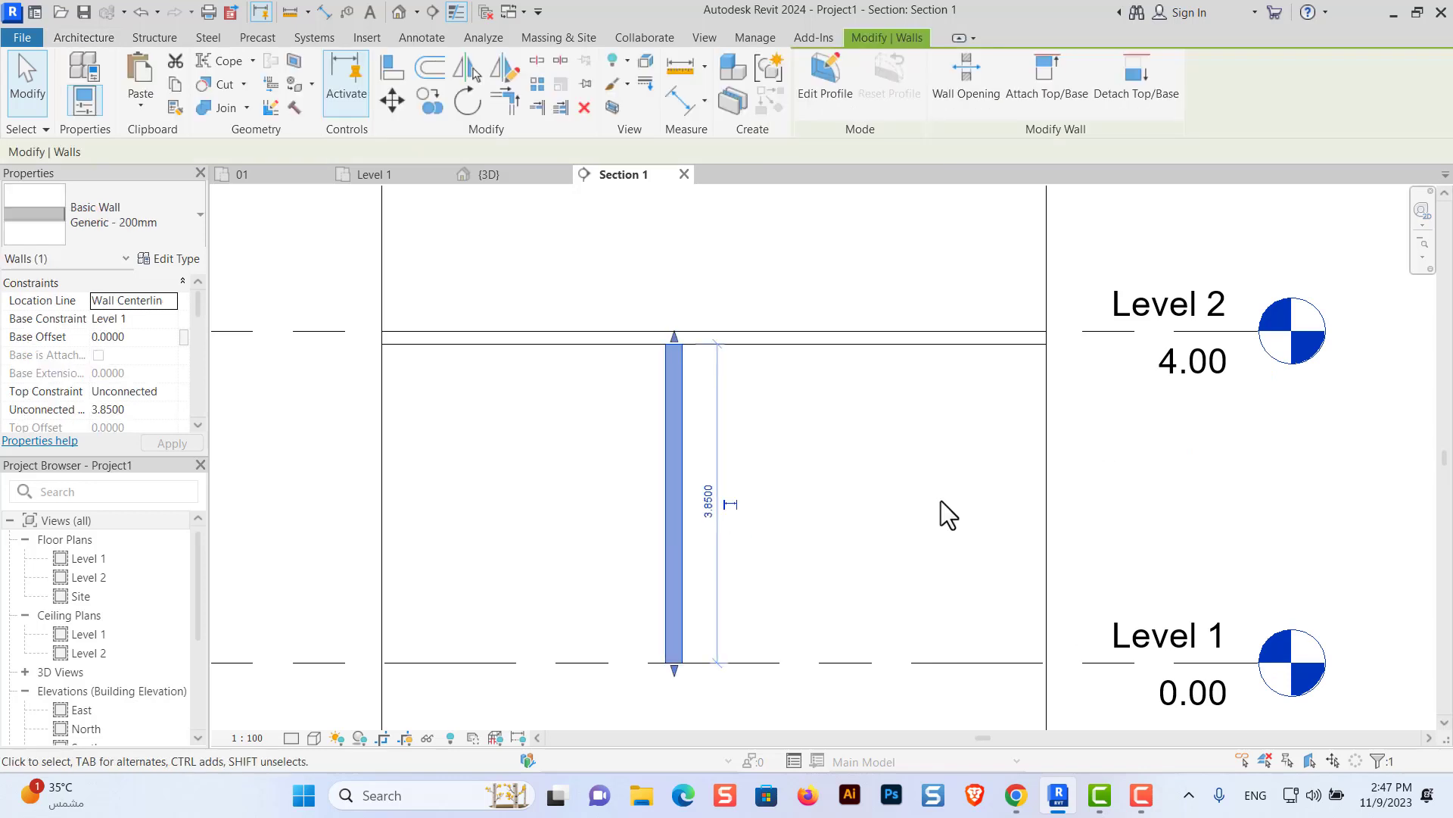
Step: Set the Generic - 200mm wall type's structure layer material to Brick, Common
left_click(191, 261)
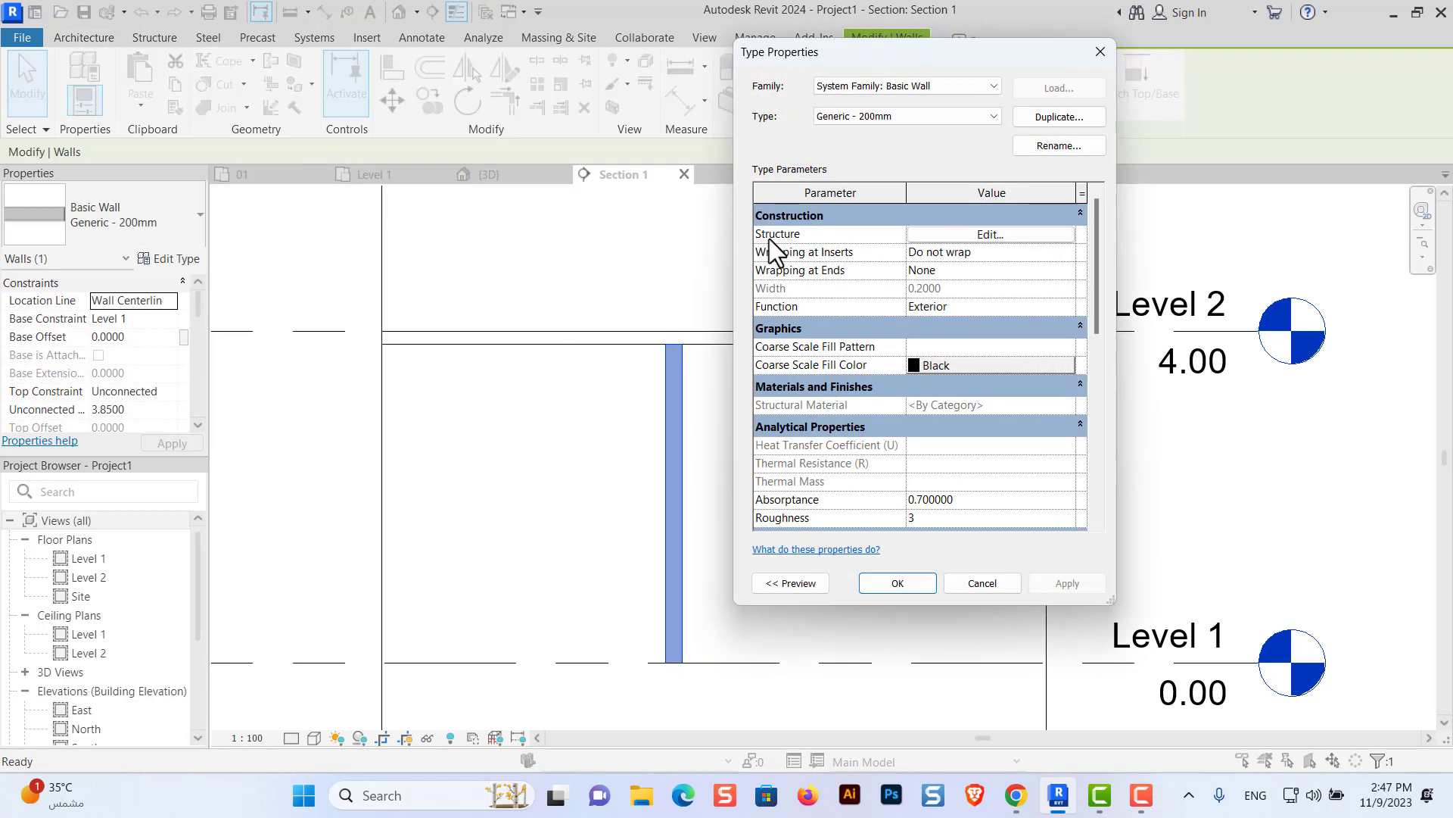
left_click(1000, 236)
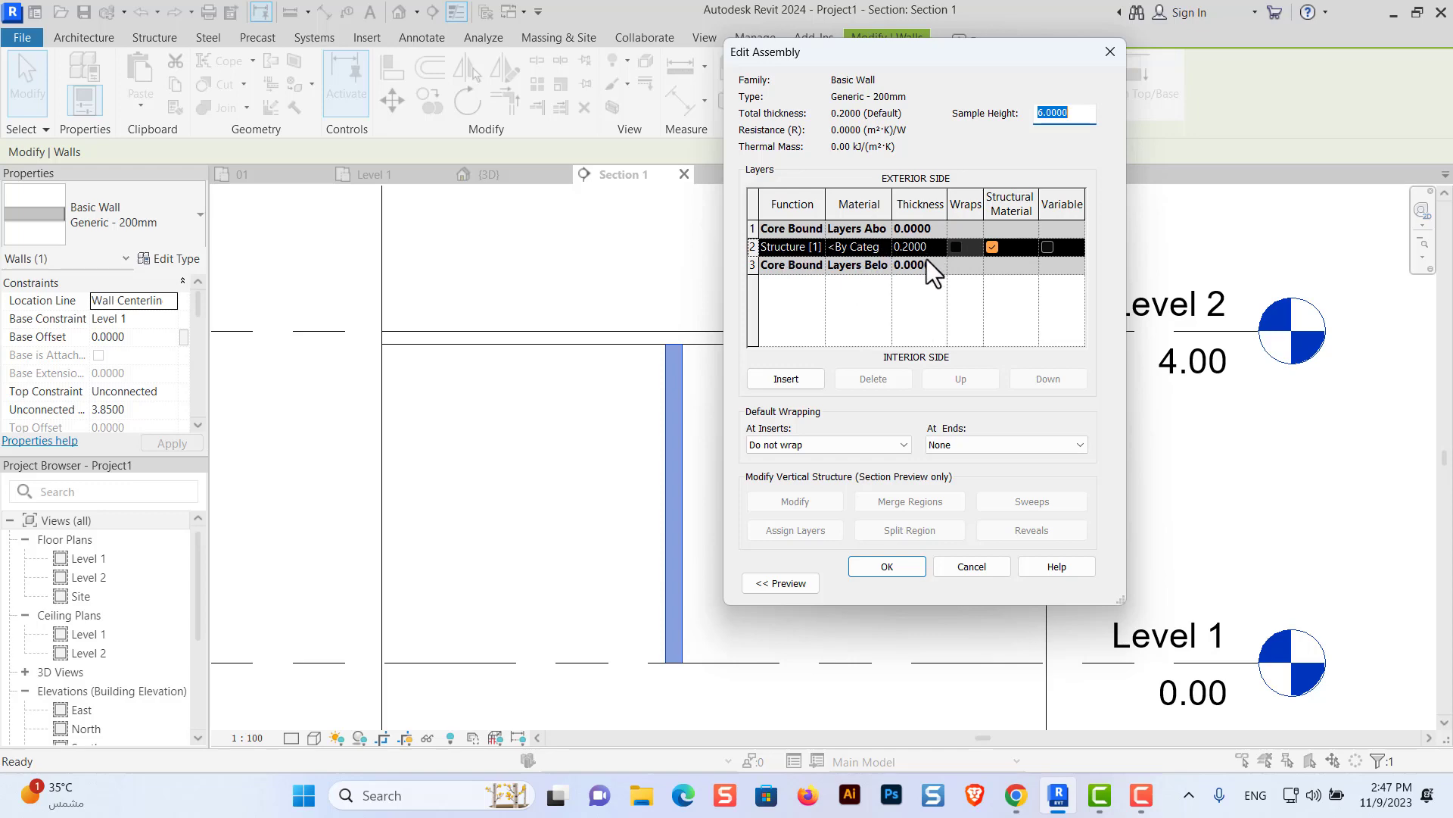
left_click(878, 247)
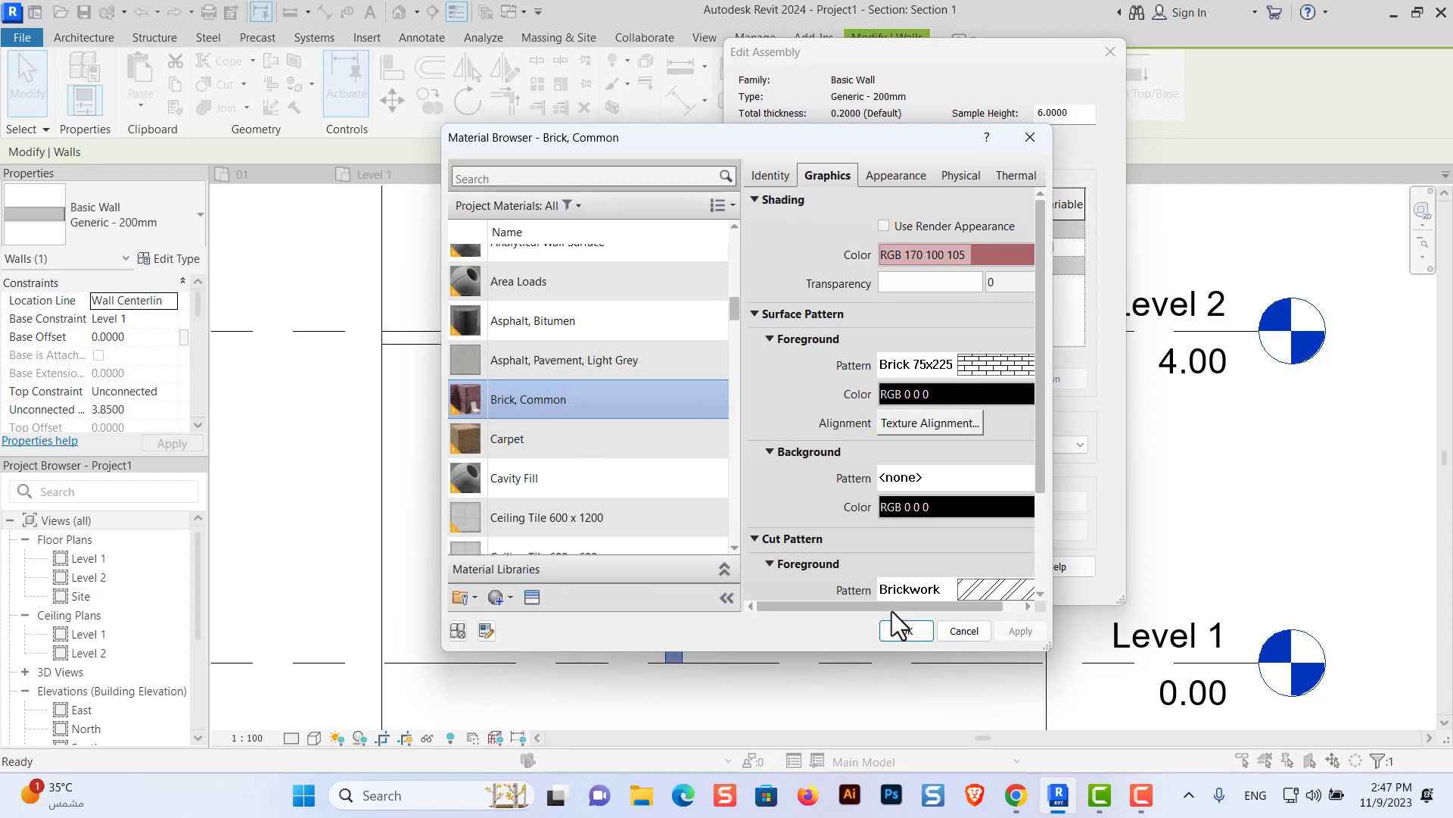
left_click(905, 631)
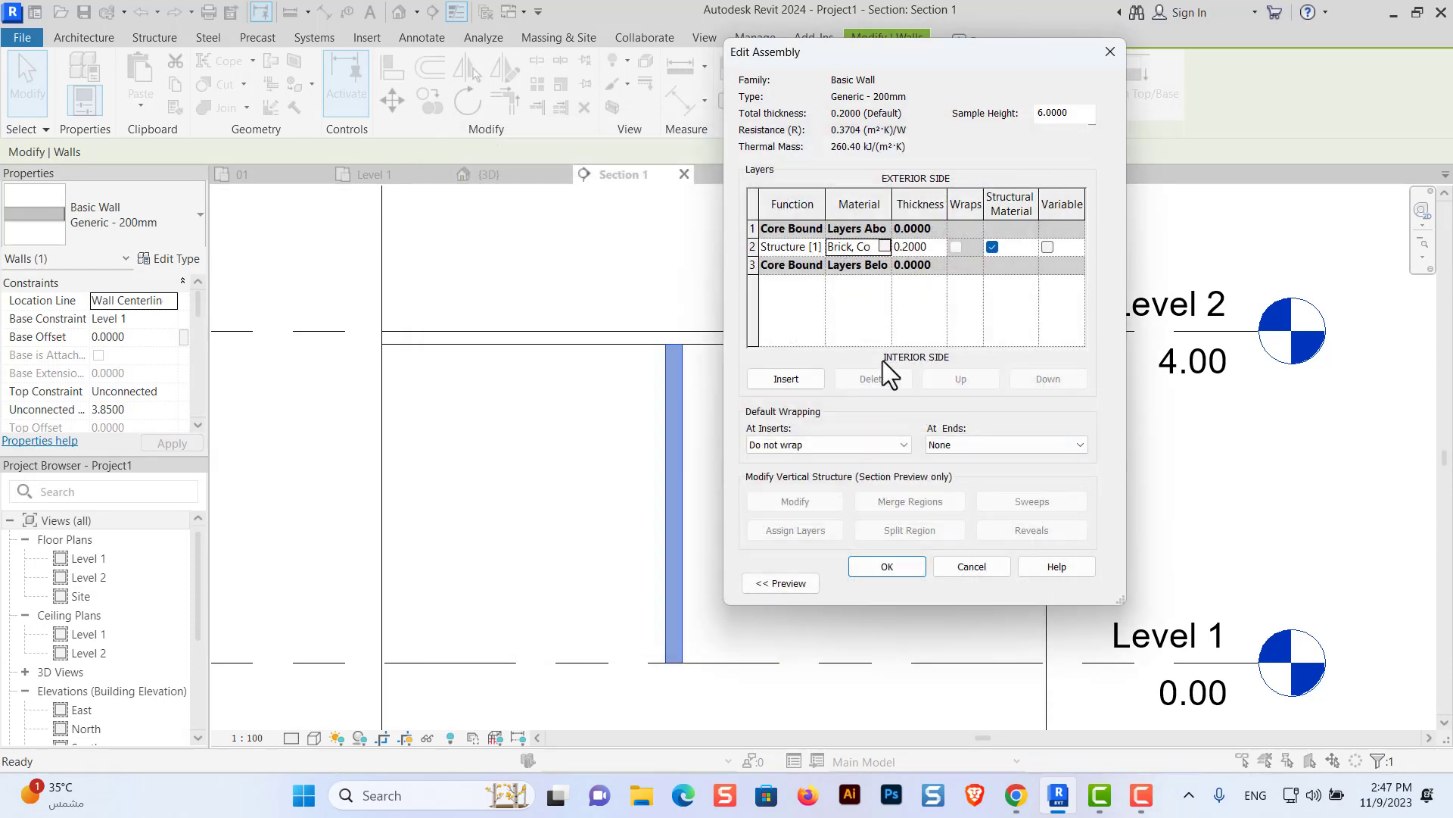
Step: Insert two new layers on the exterior side of the wall assembly
left_click(794, 380)
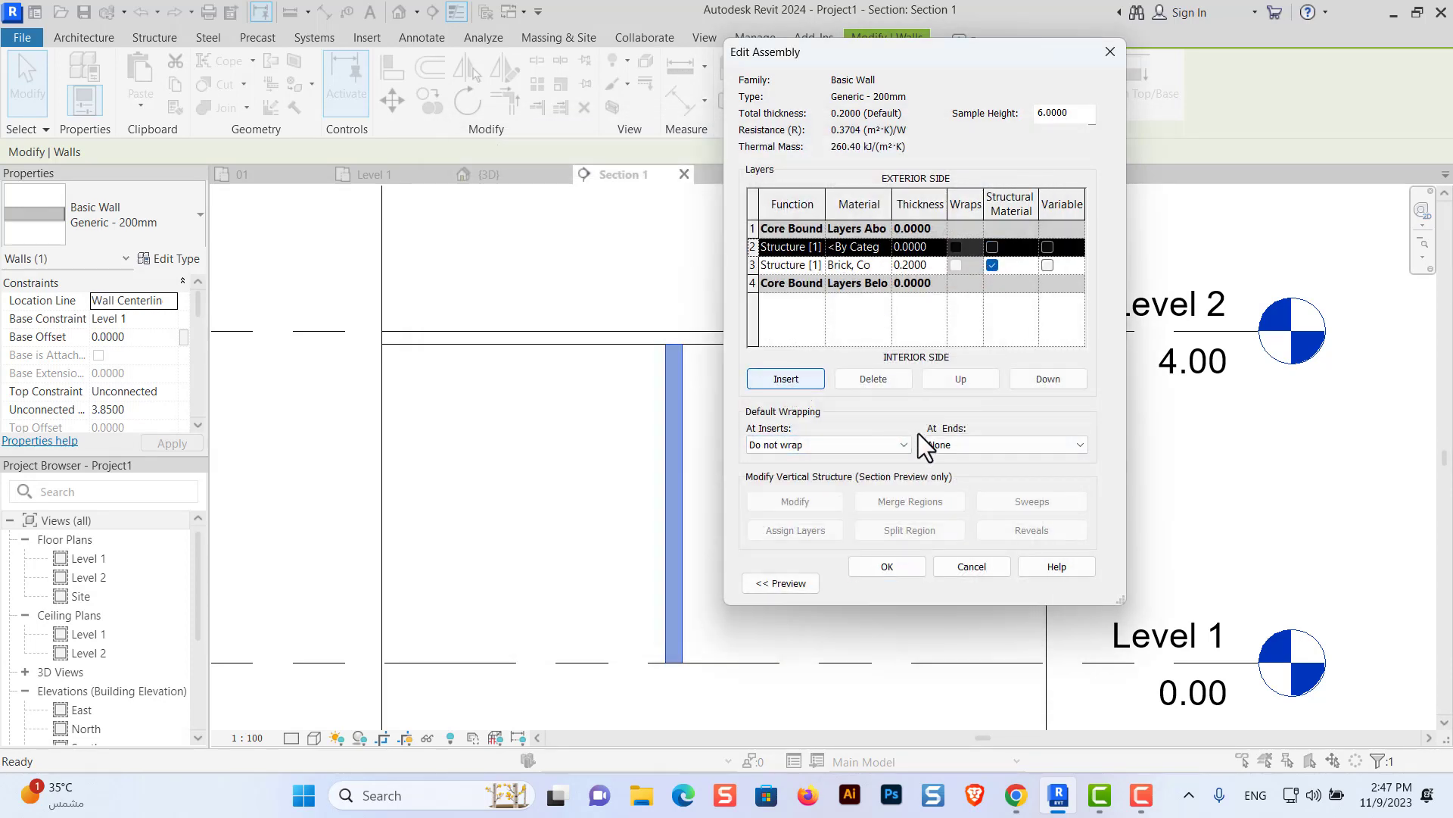
left_click(961, 378)
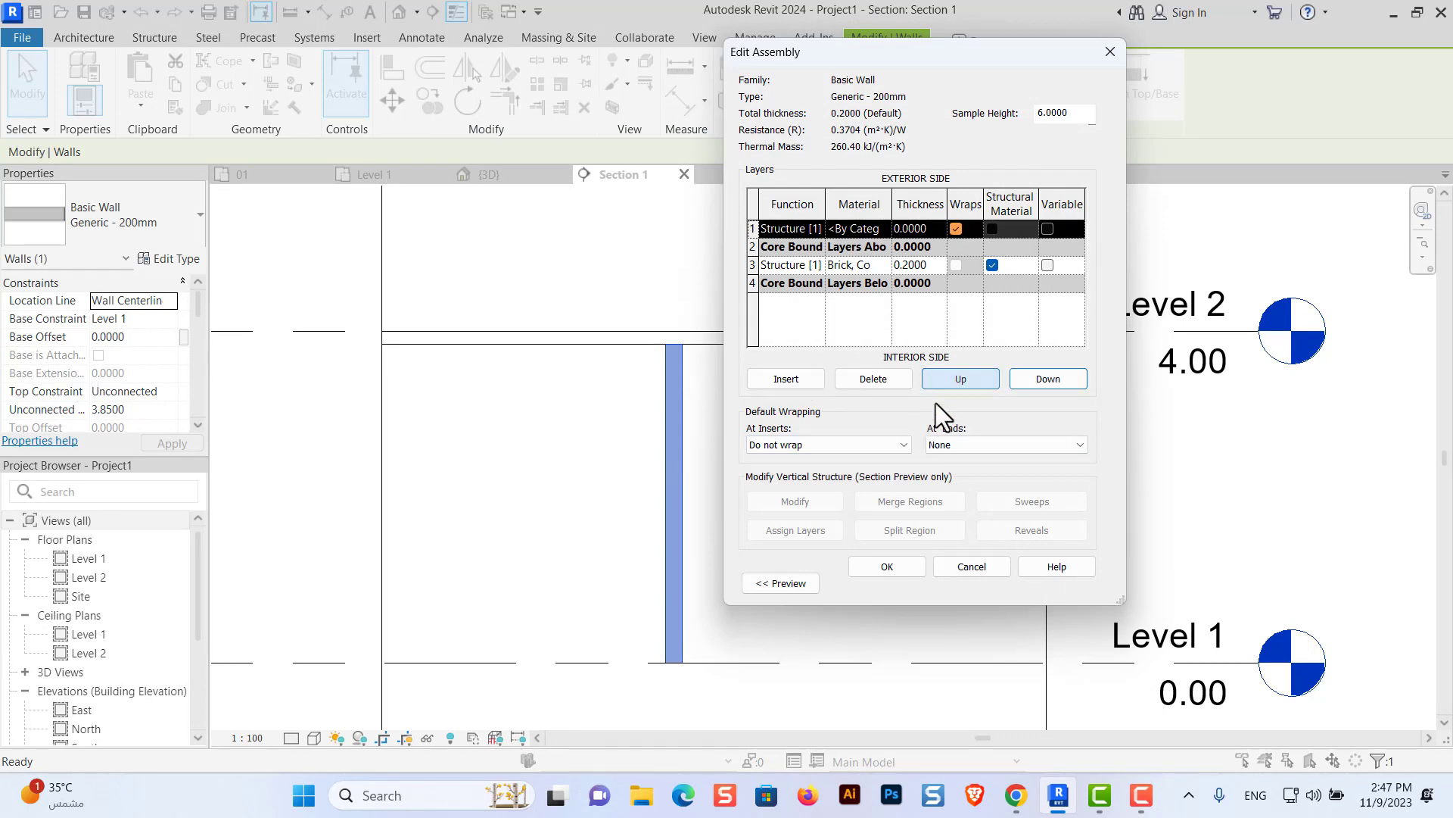
left_click(792, 380)
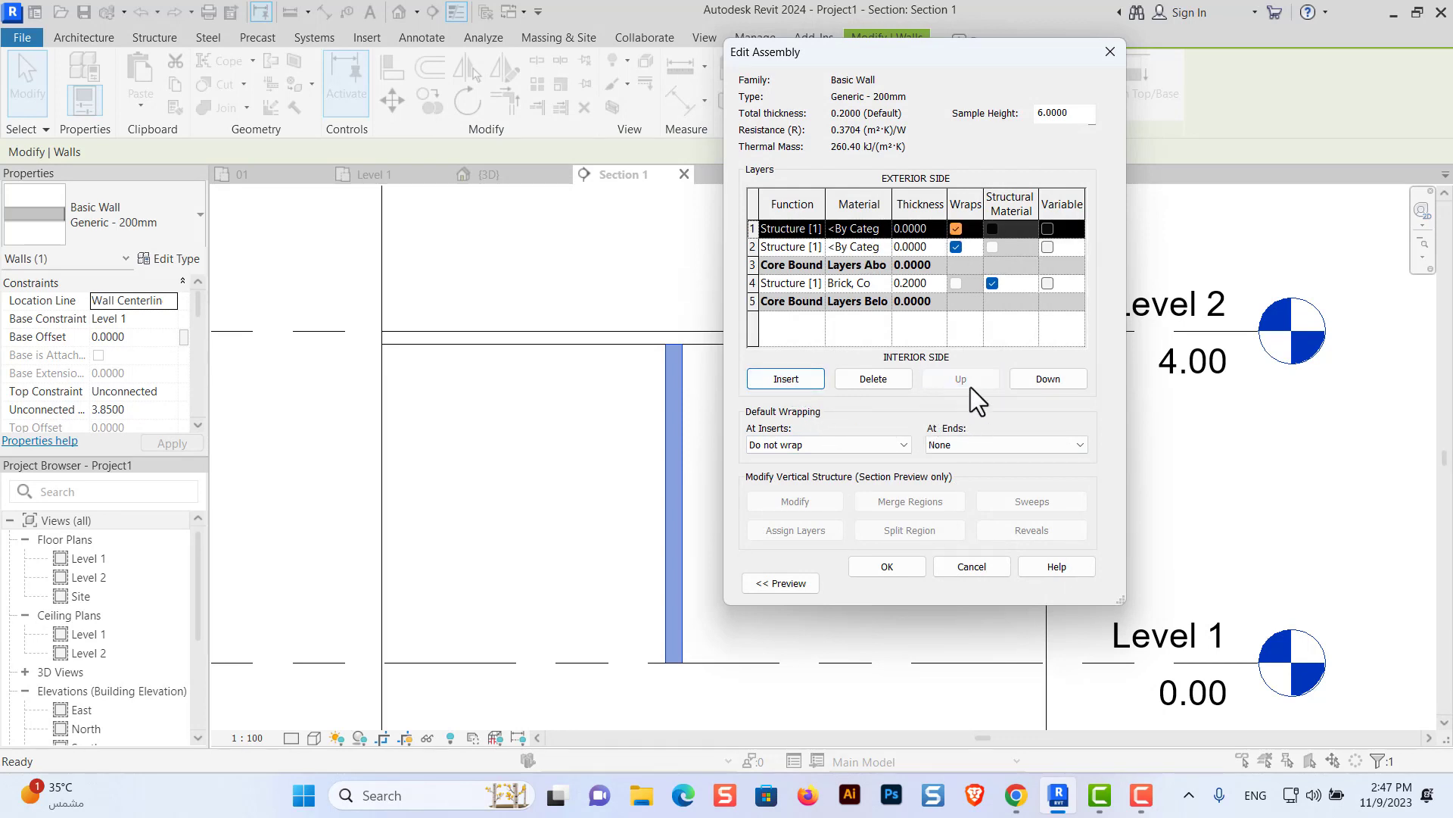
Step: Make the second new layer an Air material Thermal/Air Layer [3]
left_click(857, 247)
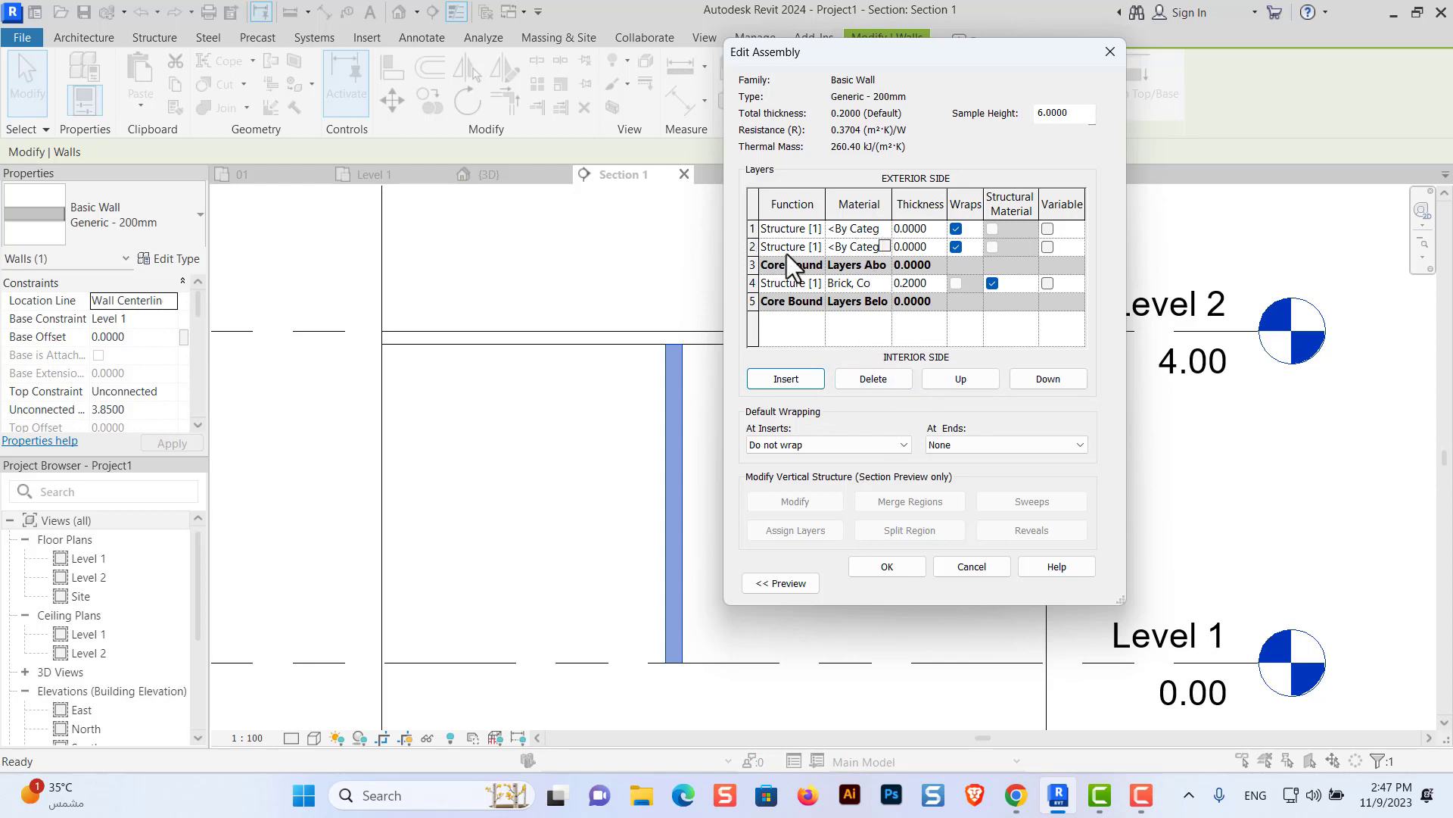
left_click(885, 247)
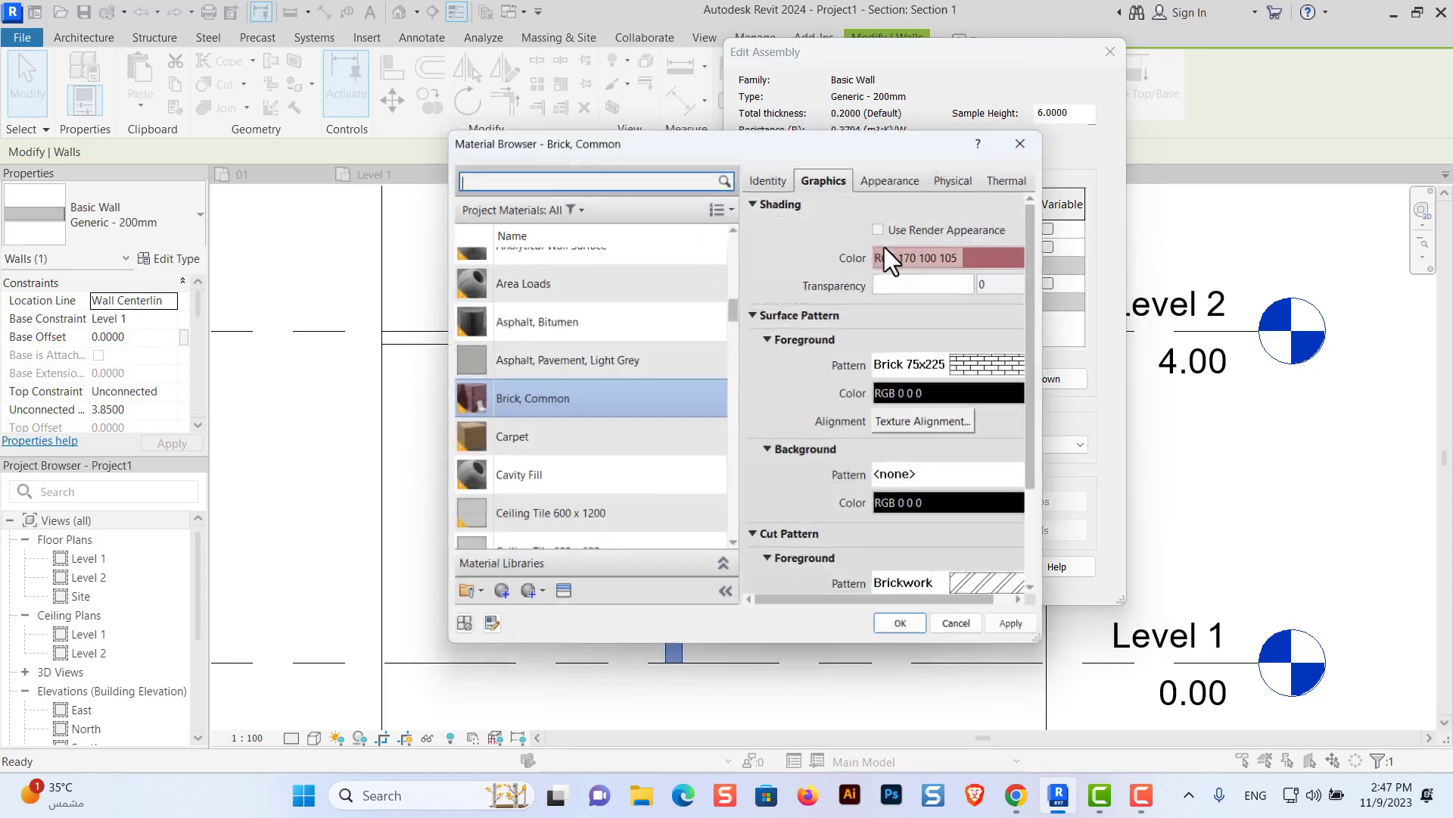
scroll(577, 347, "up", 4)
scroll(582, 349, "up", 3)
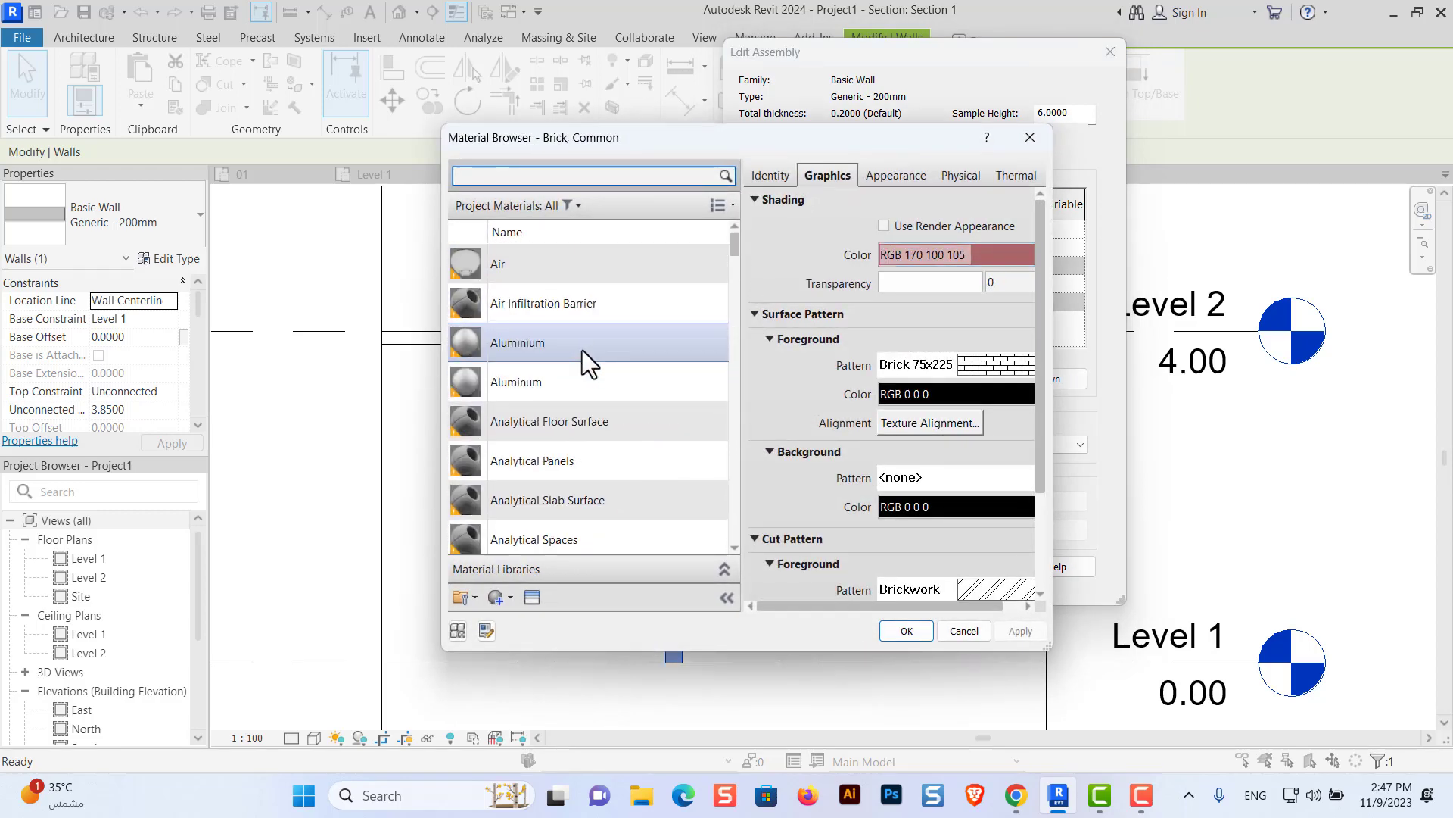
left_click(534, 273)
left_click(906, 631)
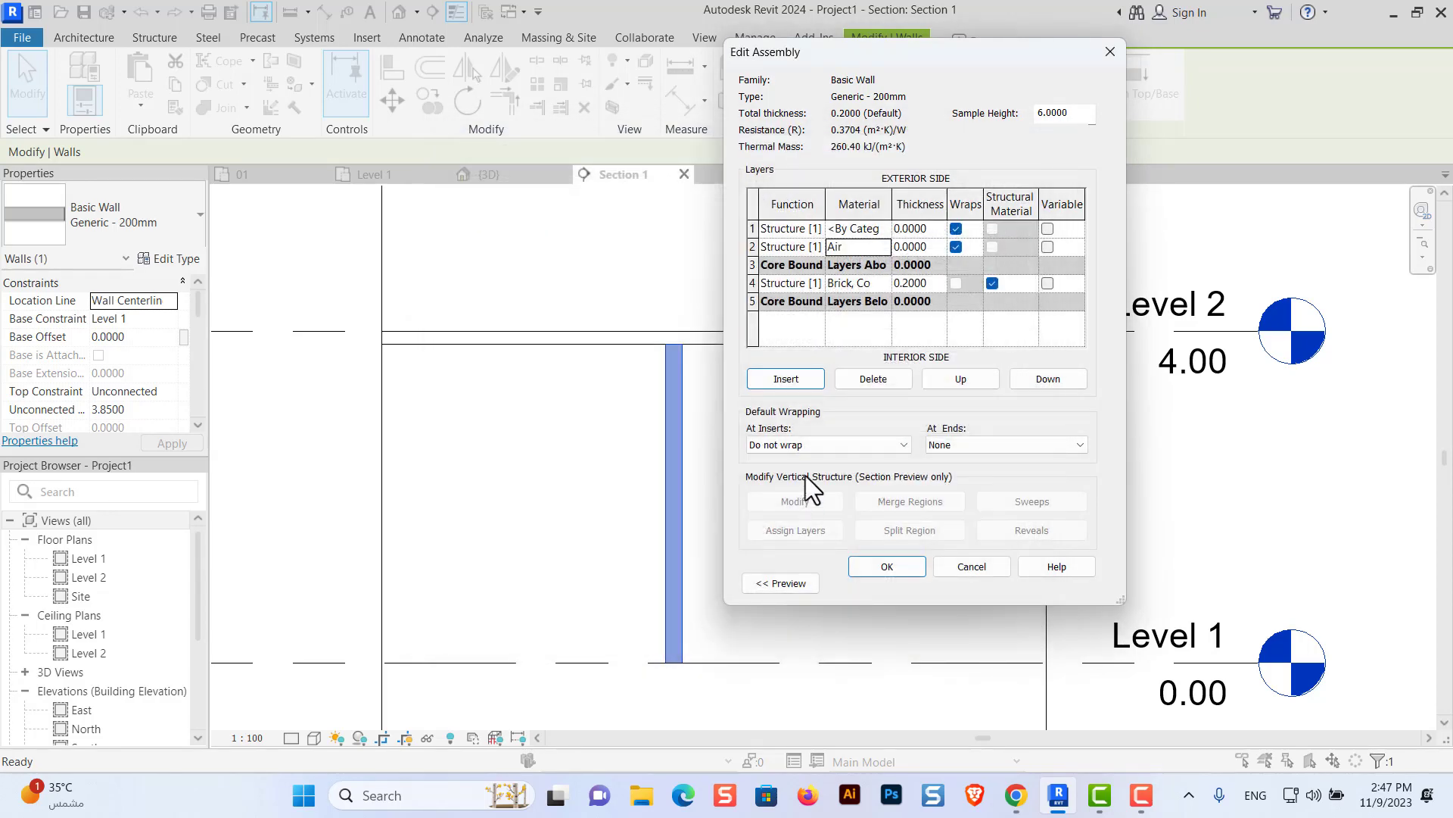
left_click(817, 250)
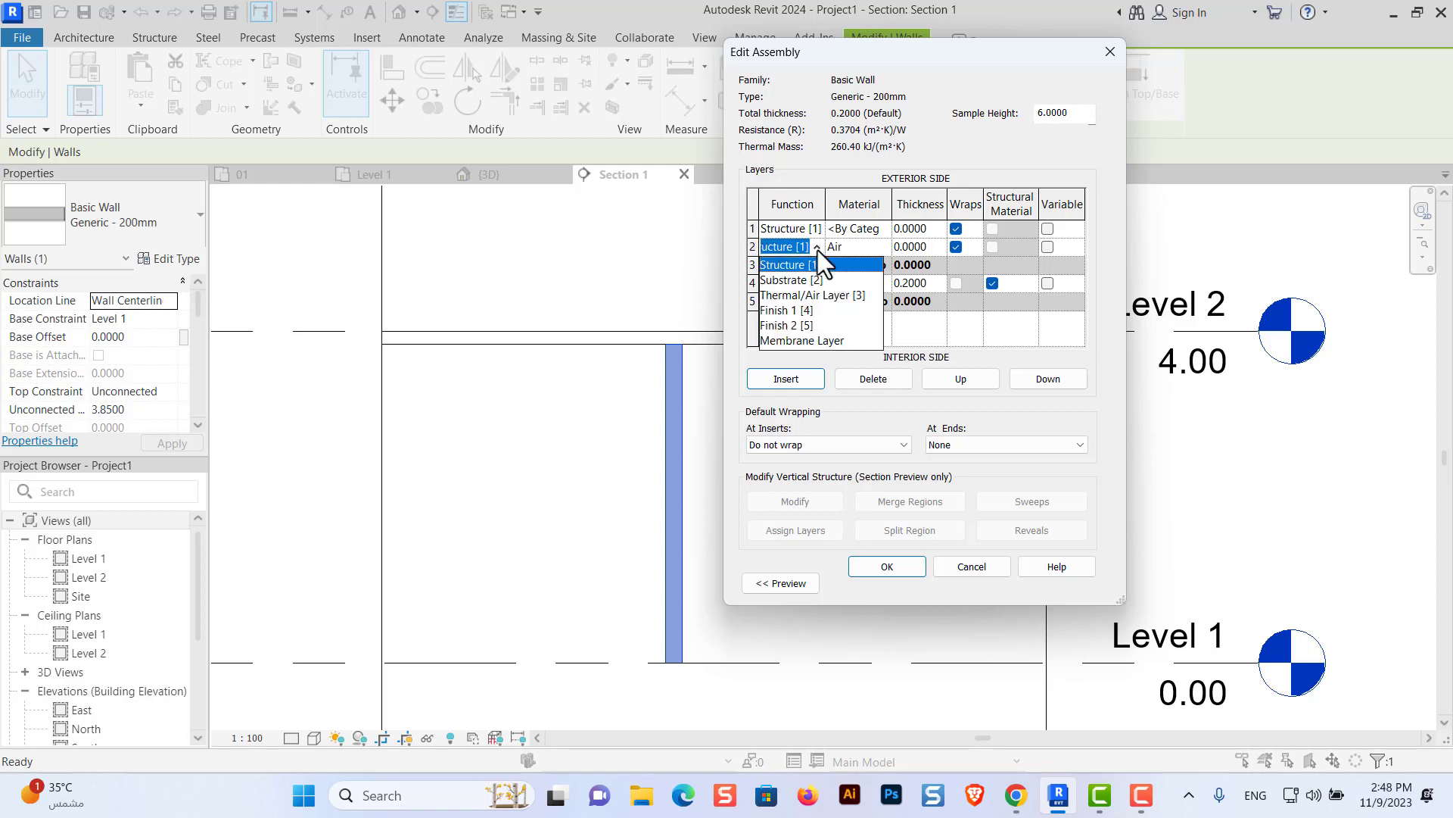
left_click(824, 297)
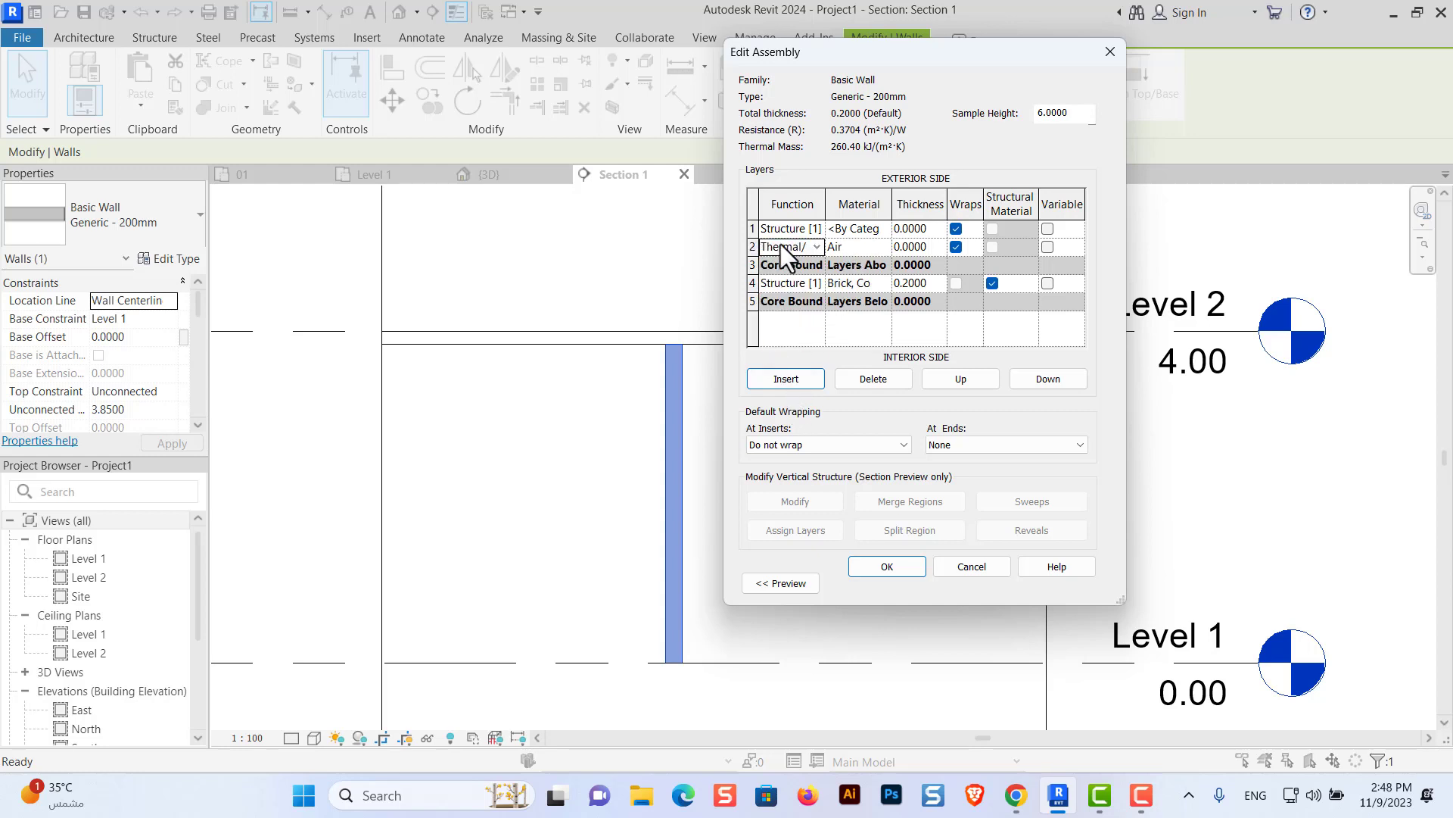
Step: Make layer 1 a Brick, Common Finish 1 [4] layer
left_click(884, 231)
scroll(666, 285, "down", 3)
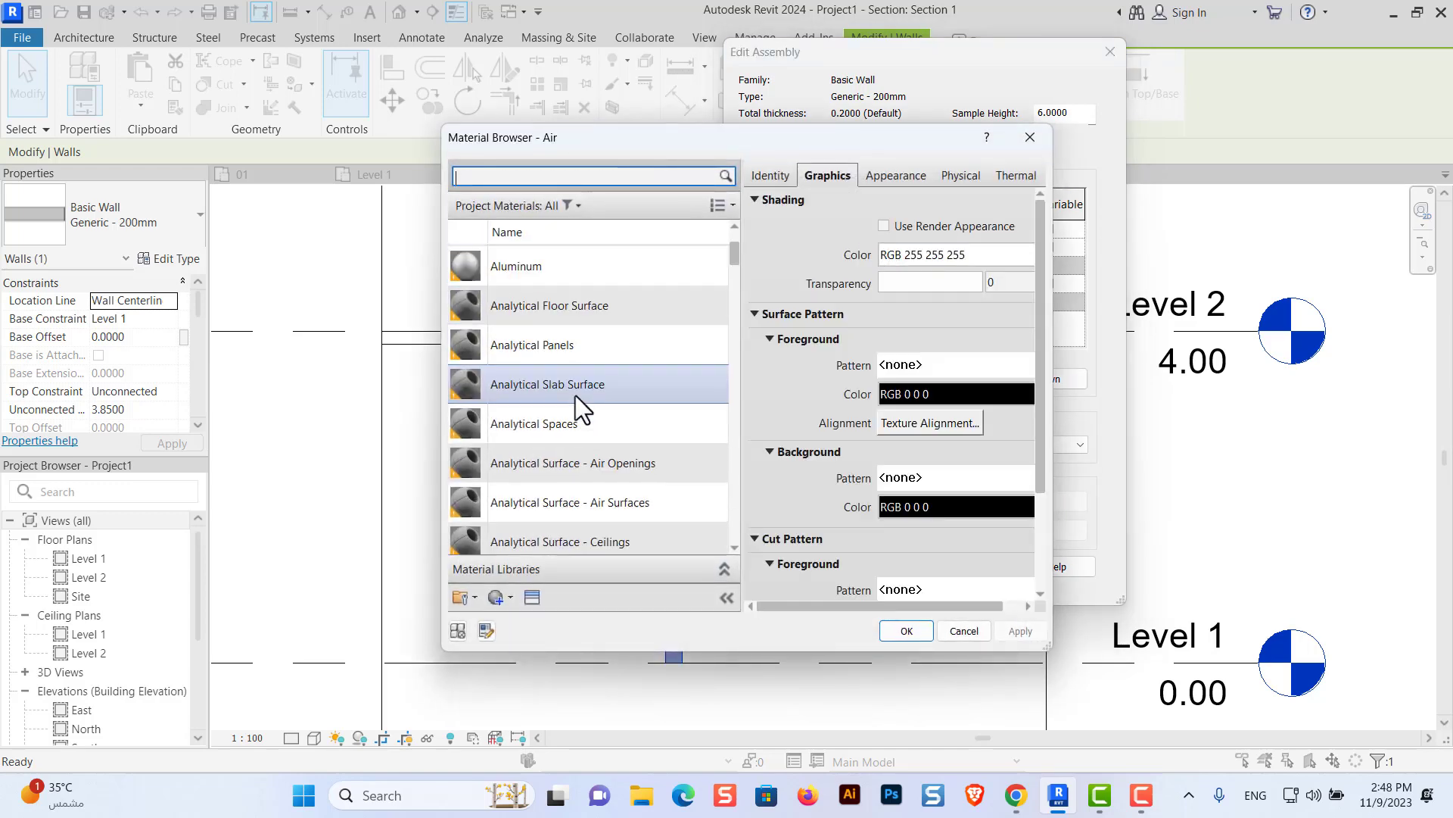
scroll(575, 395, "down", 3)
type("br")
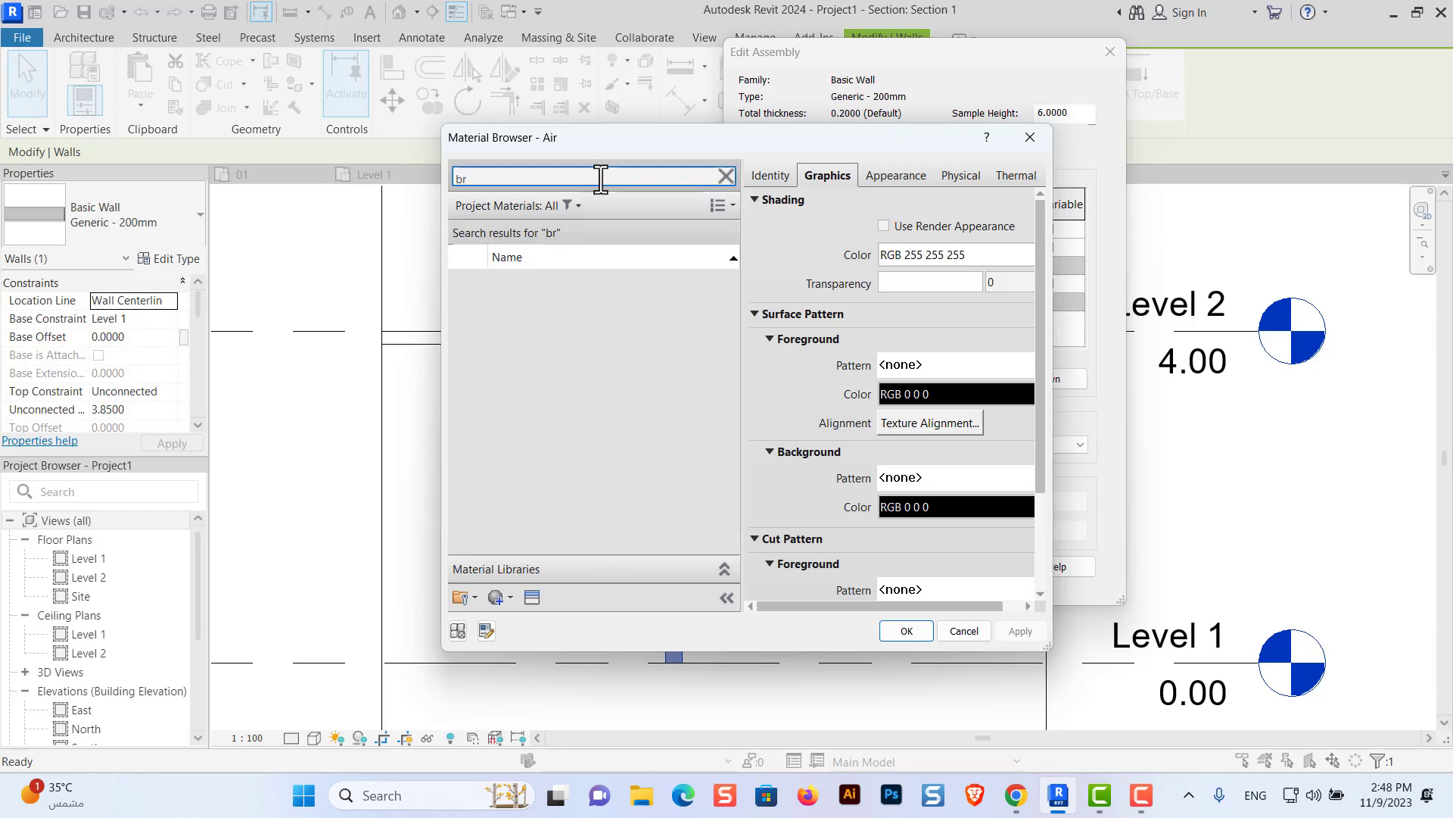
left_click(546, 314)
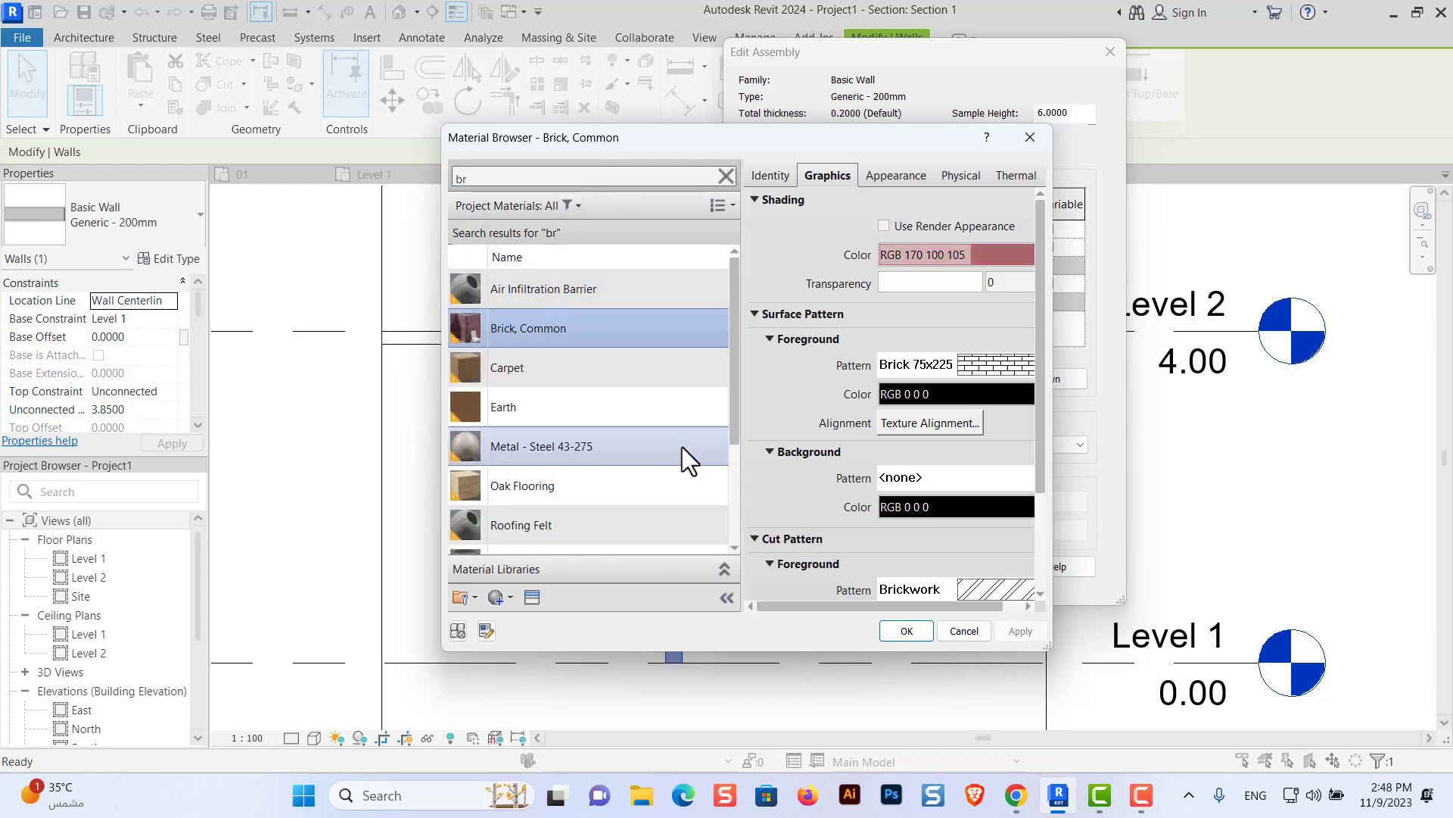
left_click(912, 632)
left_click(818, 228)
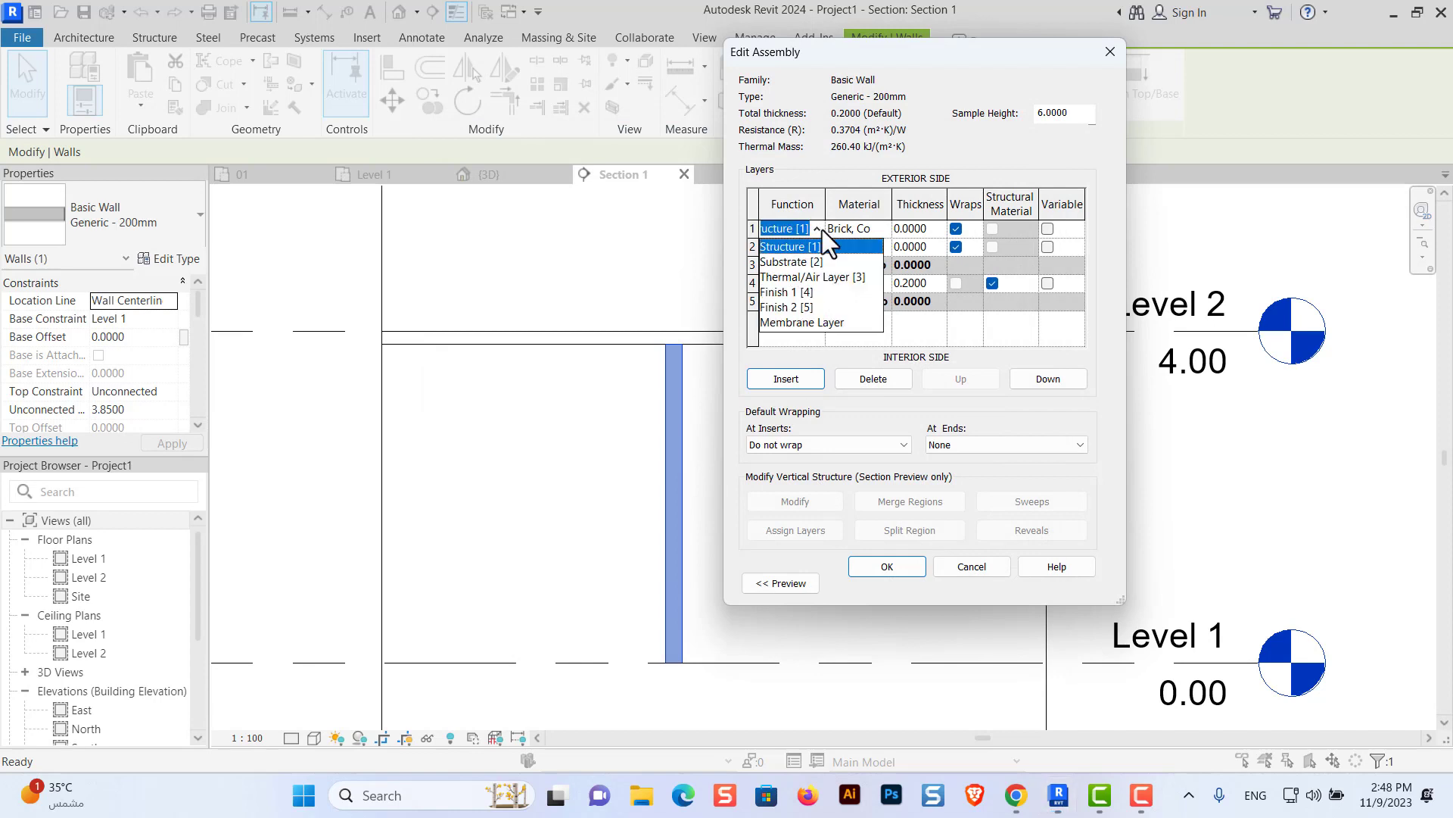
left_click(790, 293)
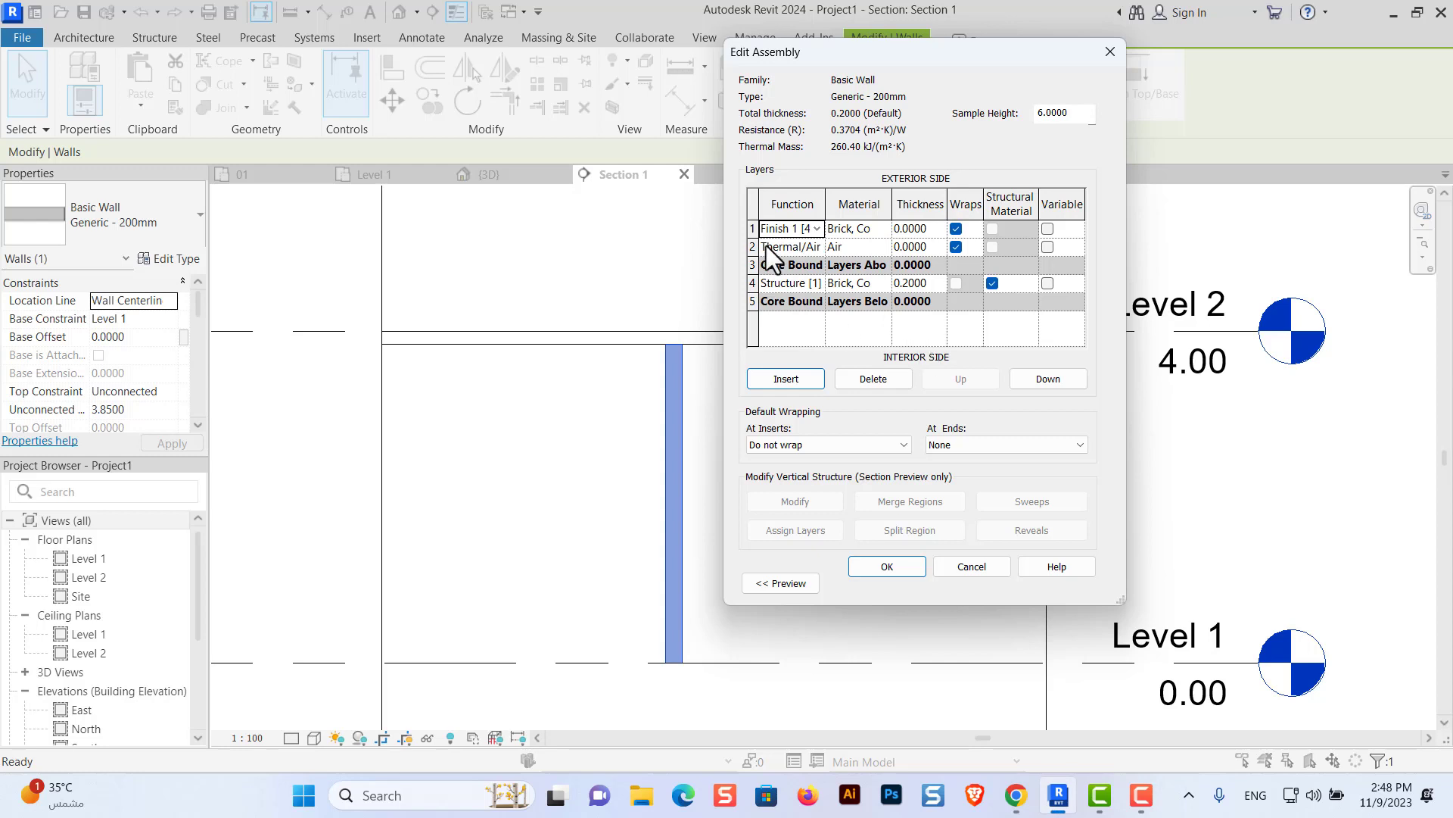
Step: Set the air layer thickness to 0.1 and confirm the 0.4000-wide assembly
left_click(929, 251)
type(".1")
left_click(934, 231)
left_click(898, 569)
Step: Apply the layered brick wall type and view Section 1 at Fine detail, zoomed on the wall
left_click(1062, 587)
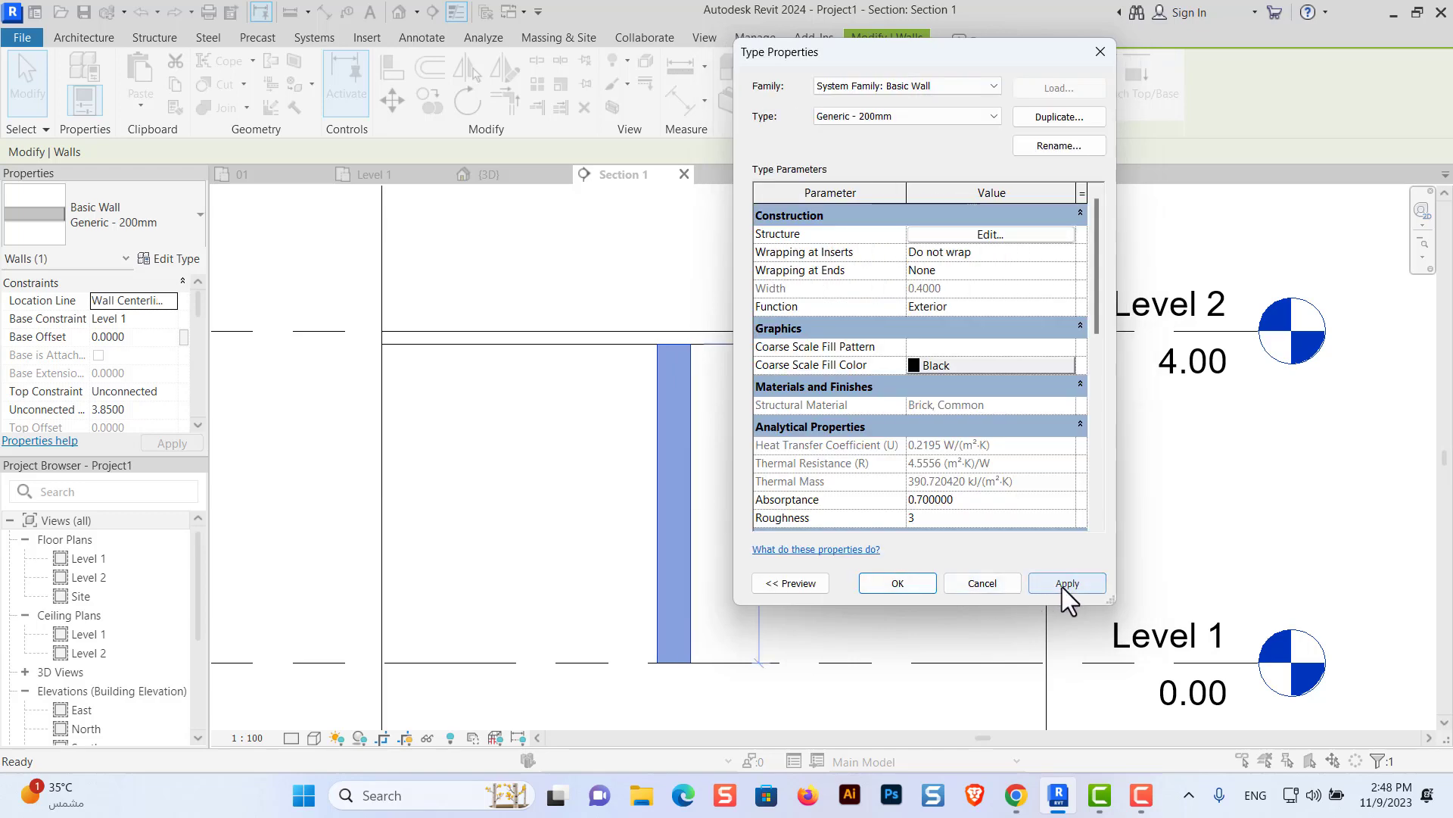
left_click(871, 587)
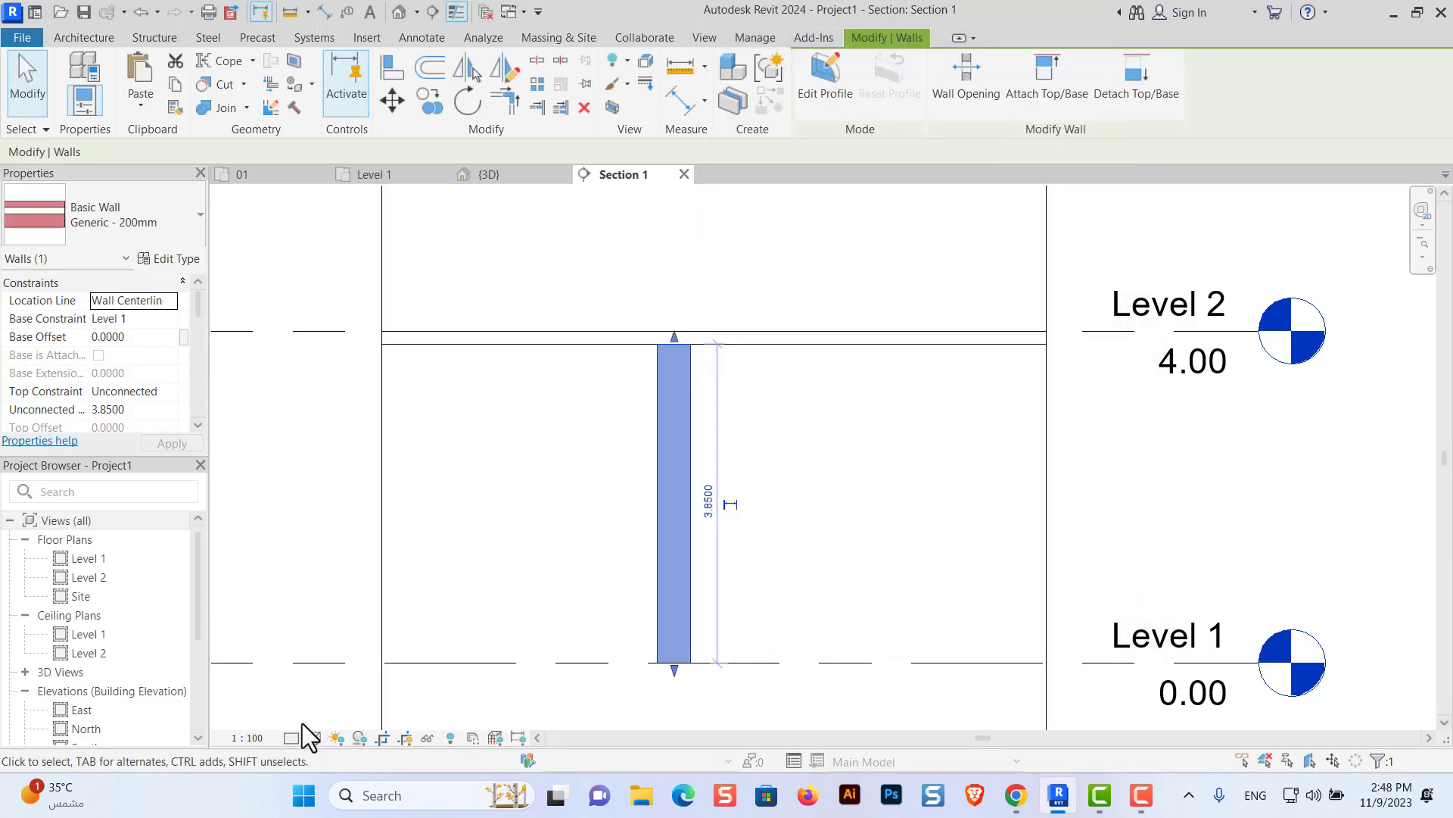
left_click(293, 738)
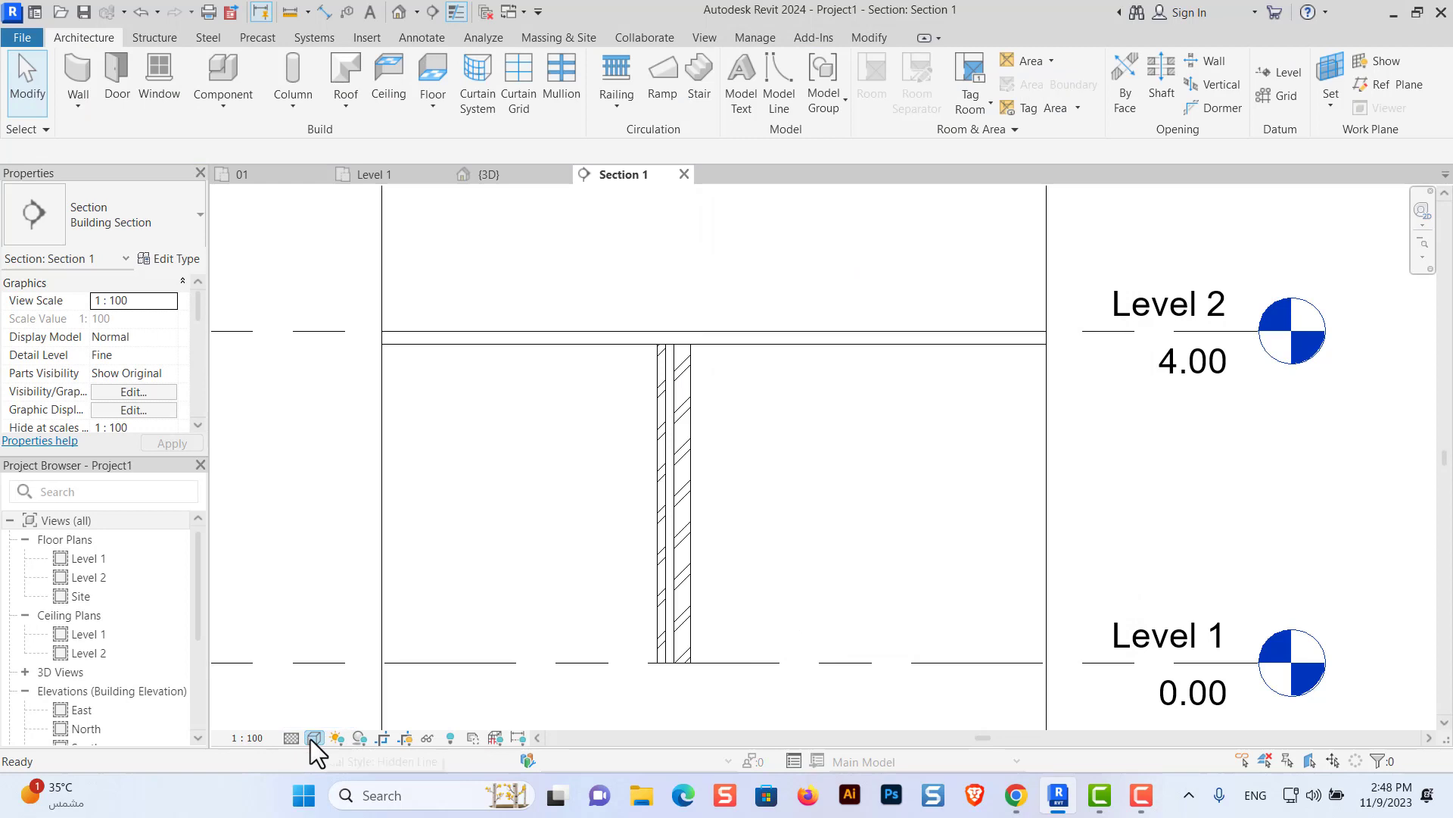
scroll(670, 666, "up", 1)
scroll(726, 418, "up", 1)
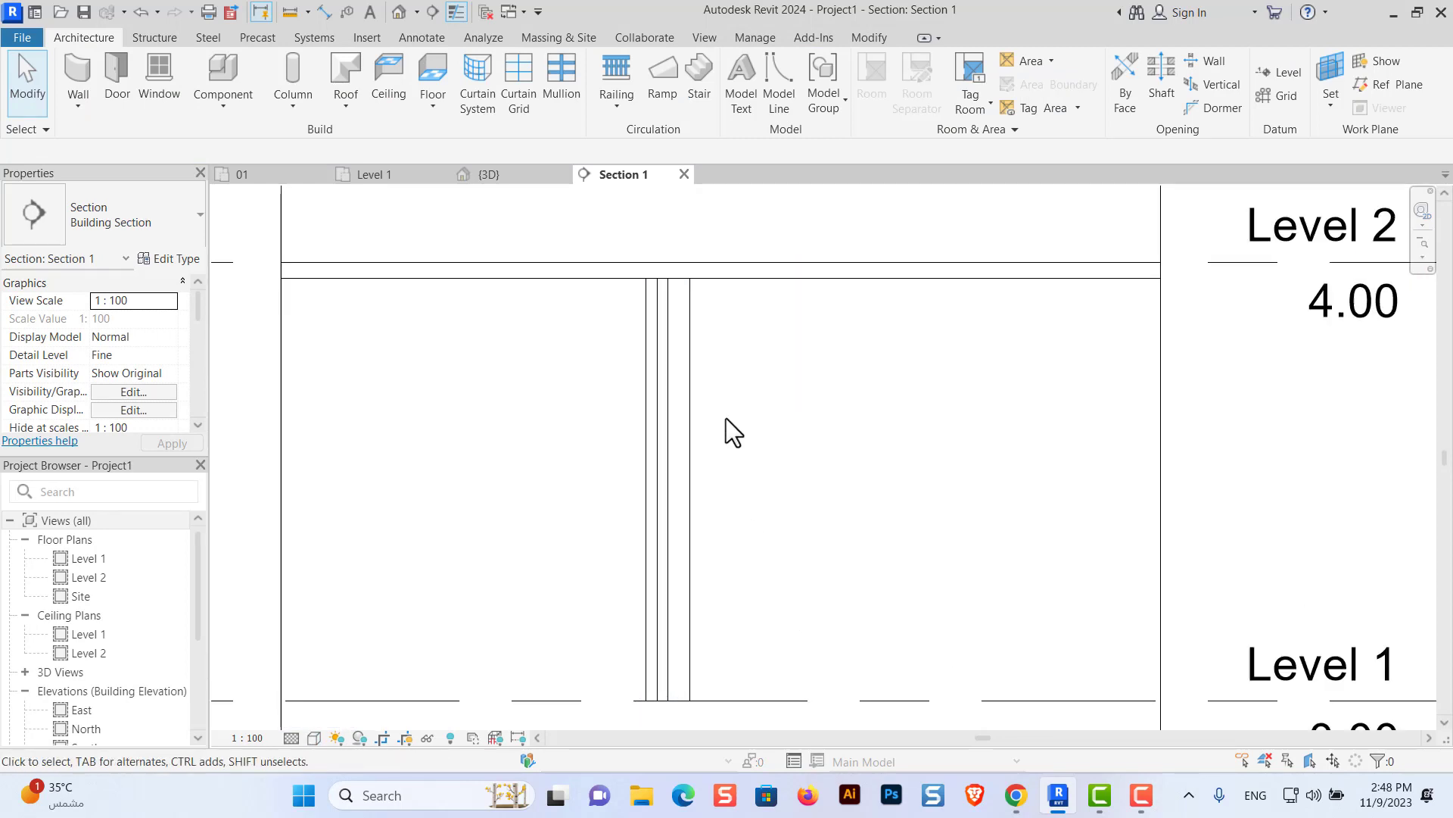
scroll(705, 268, "down", 1)
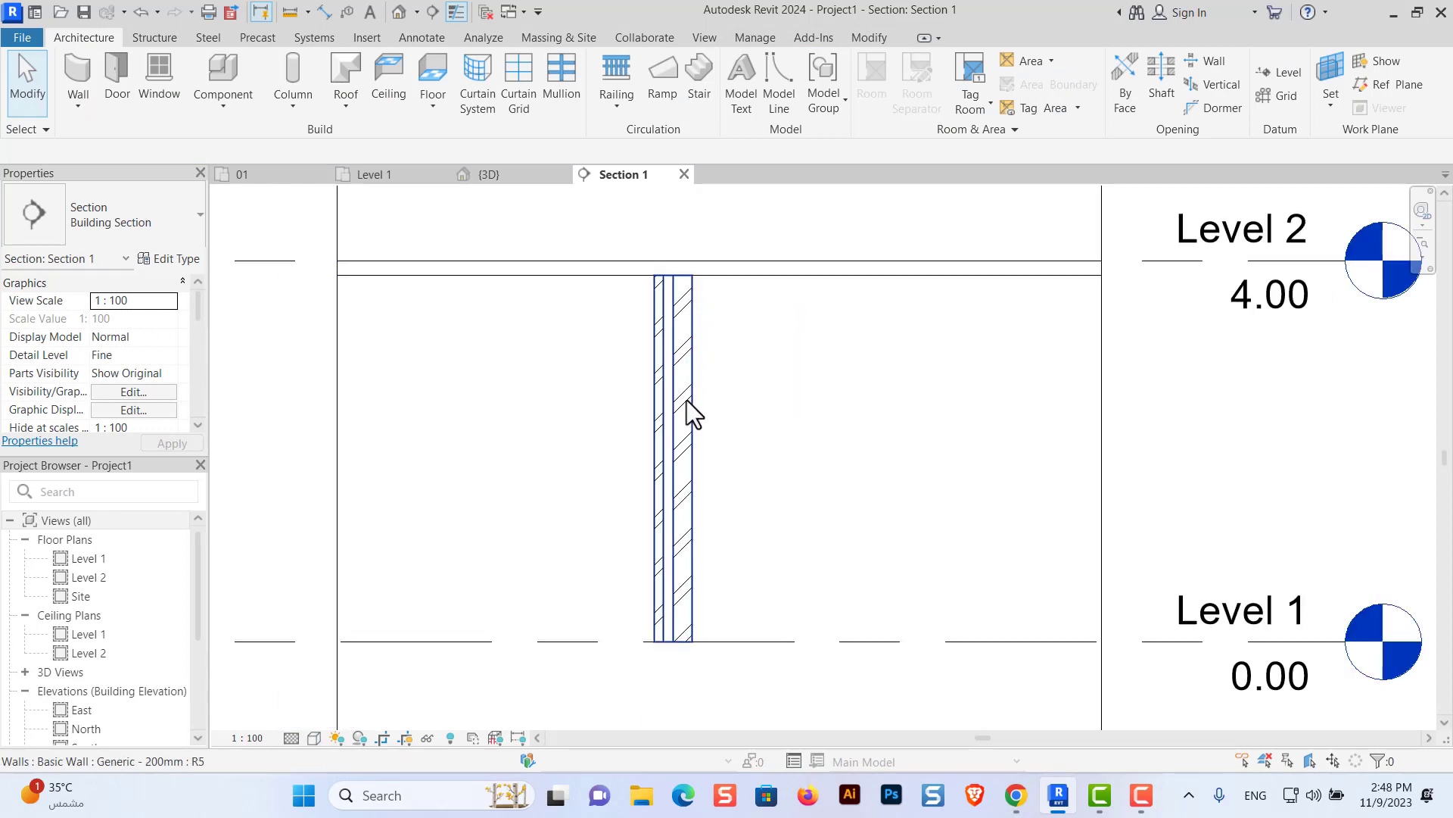
scroll(674, 340, "up", 1)
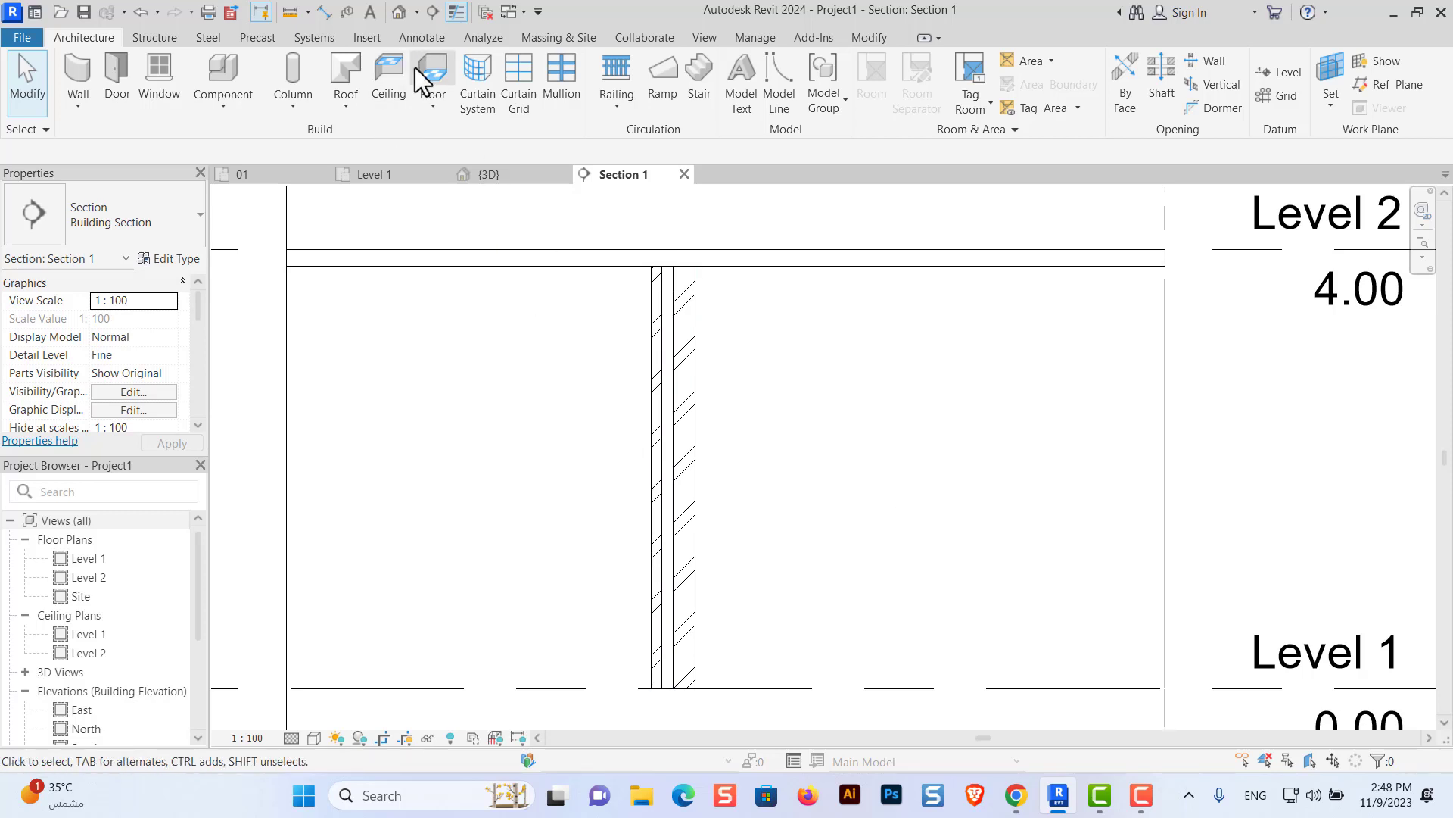
Step: Start the Insulation tool with near-side placement and 0.1 width
key("alt+n")
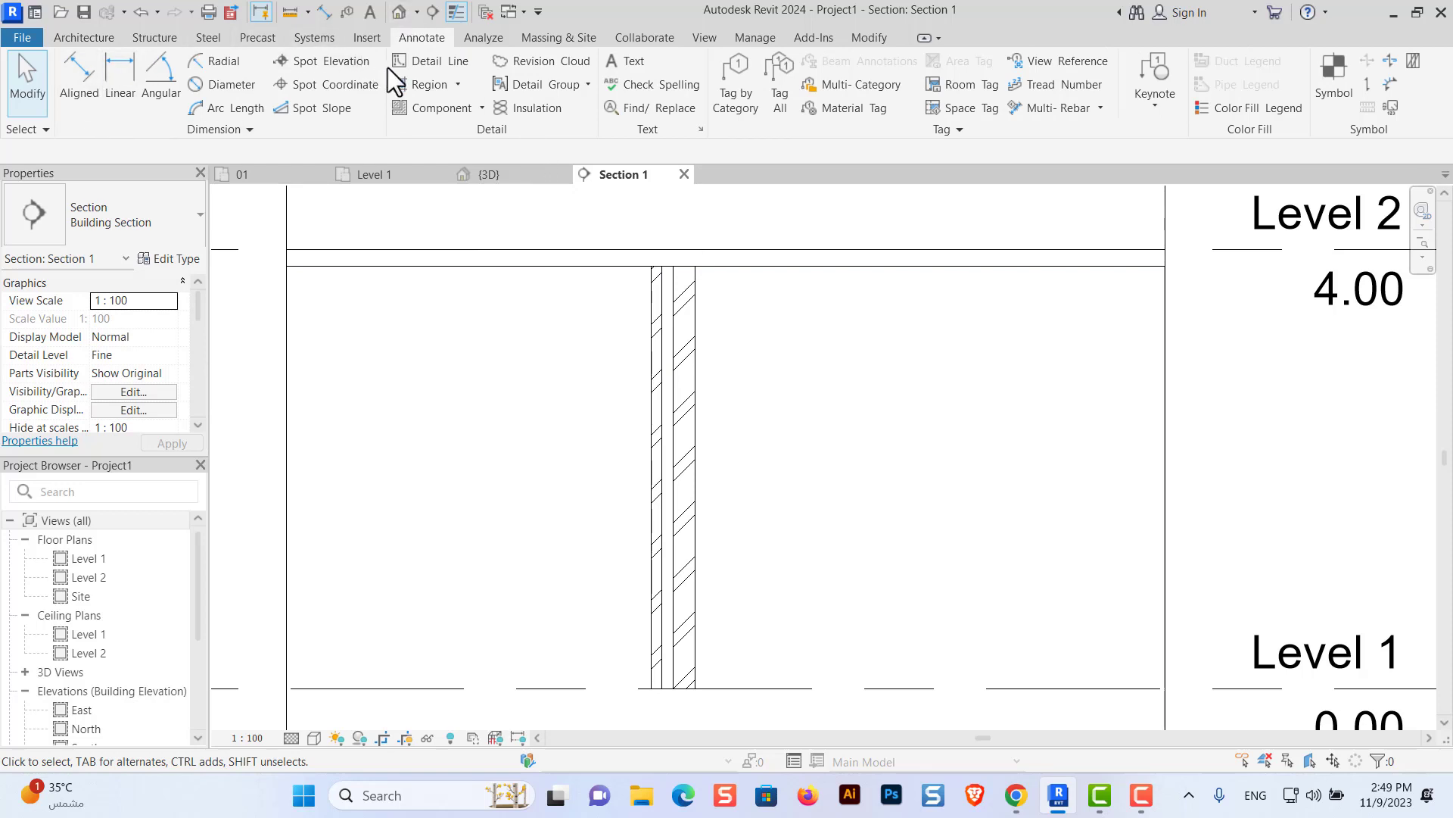
left_click(544, 111)
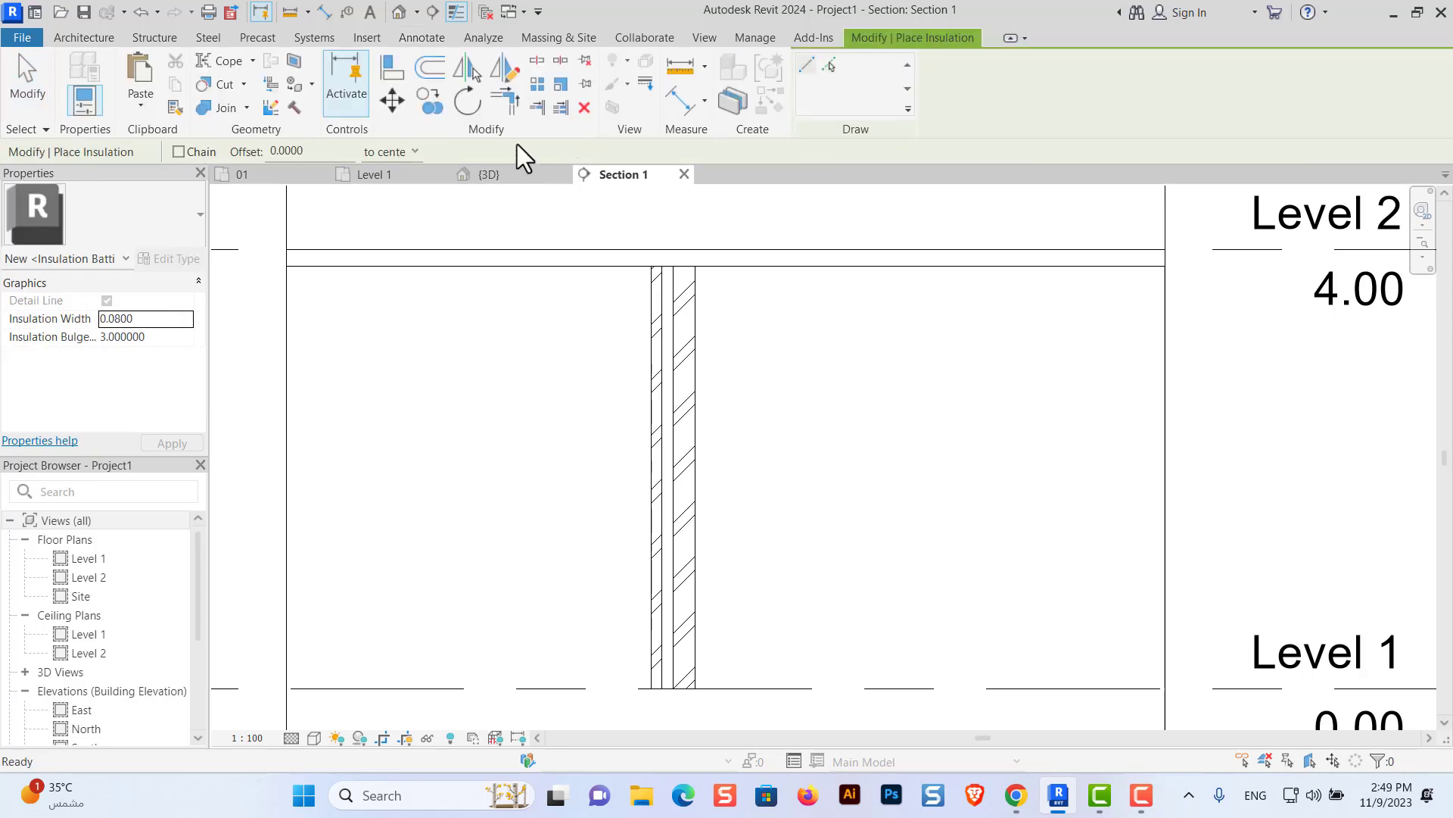
left_click(415, 153)
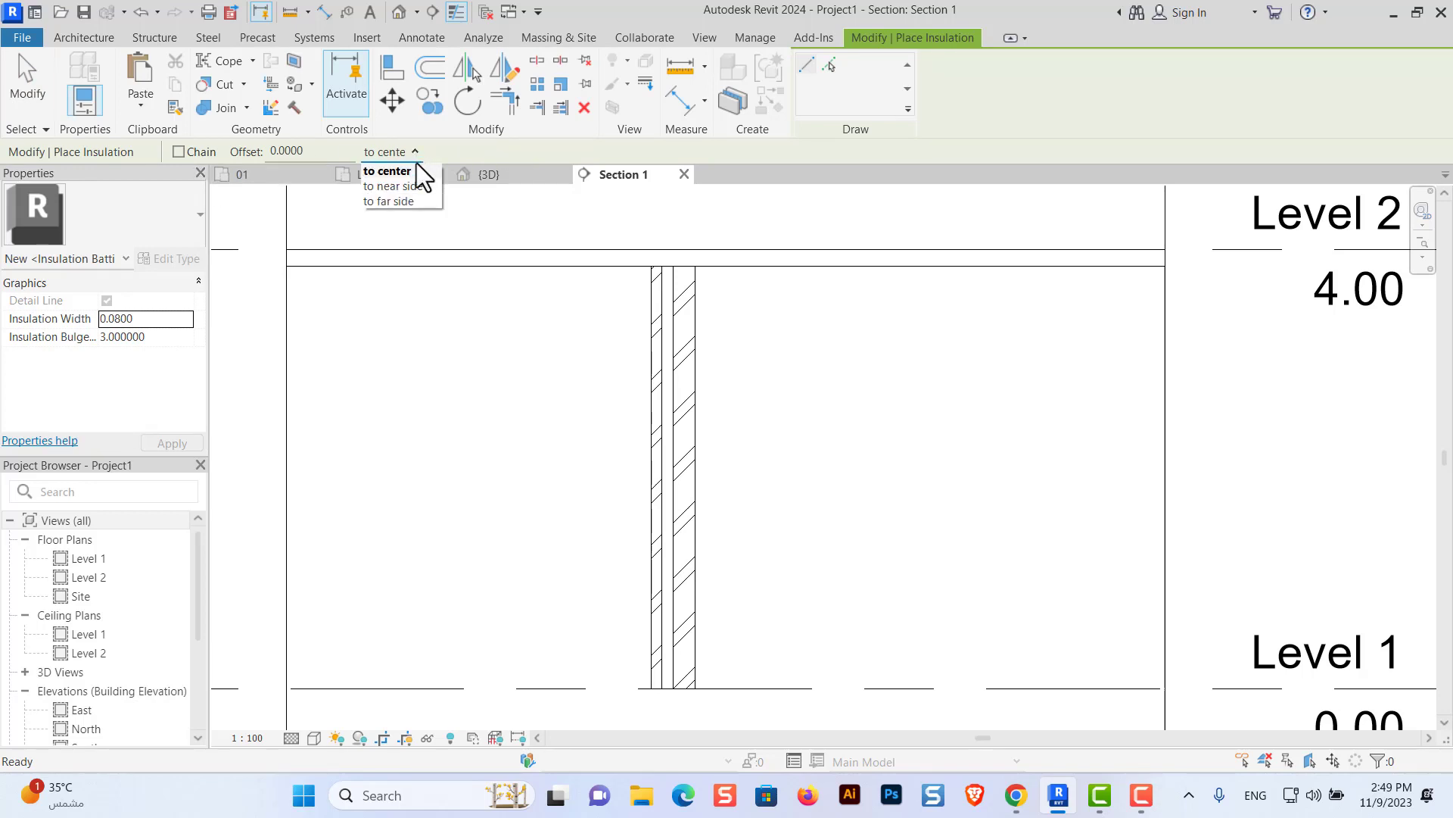
left_click(415, 187)
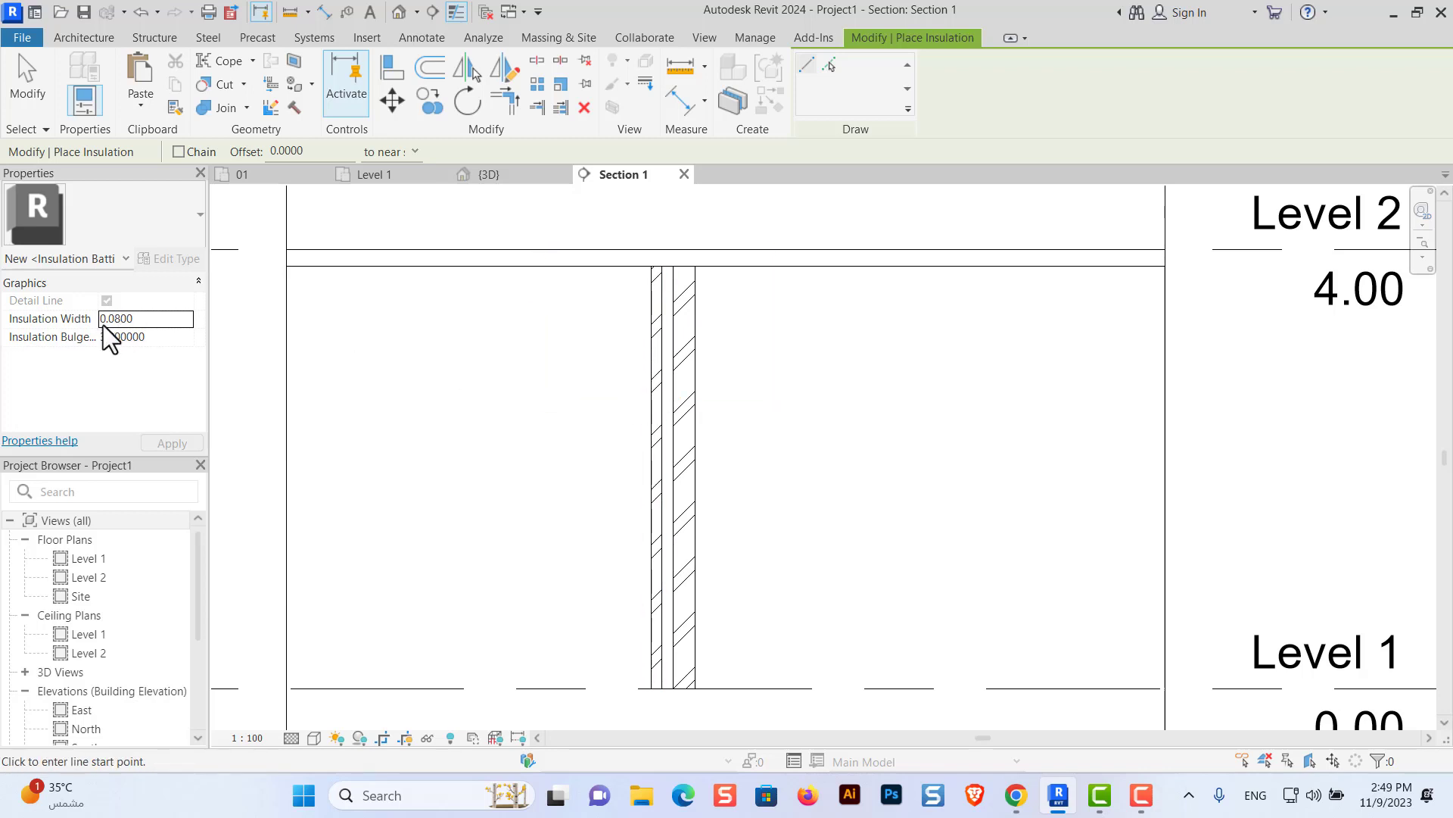
left_click(156, 321)
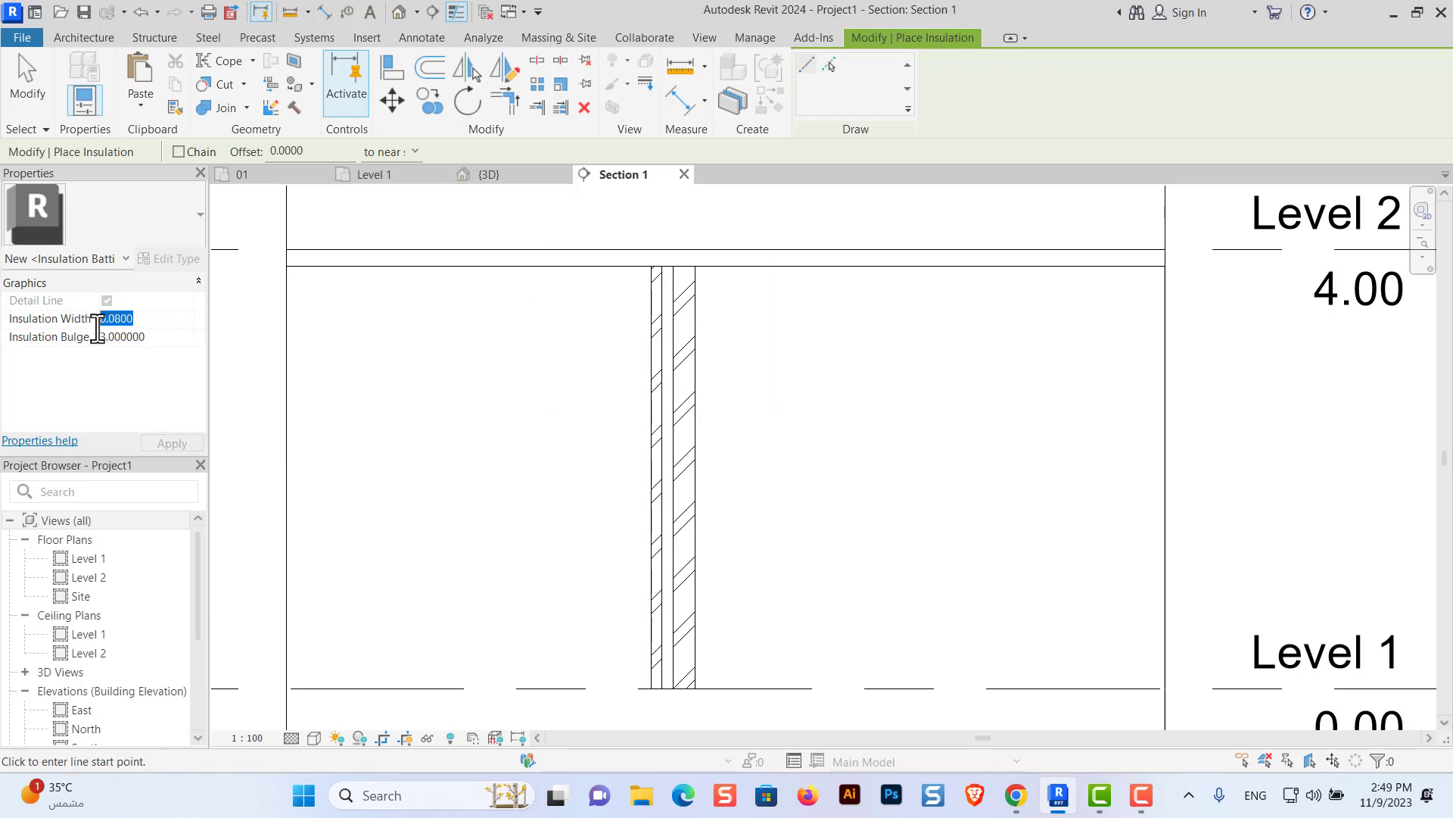
key("BackSpace")
type("0.1")
left_click(171, 442)
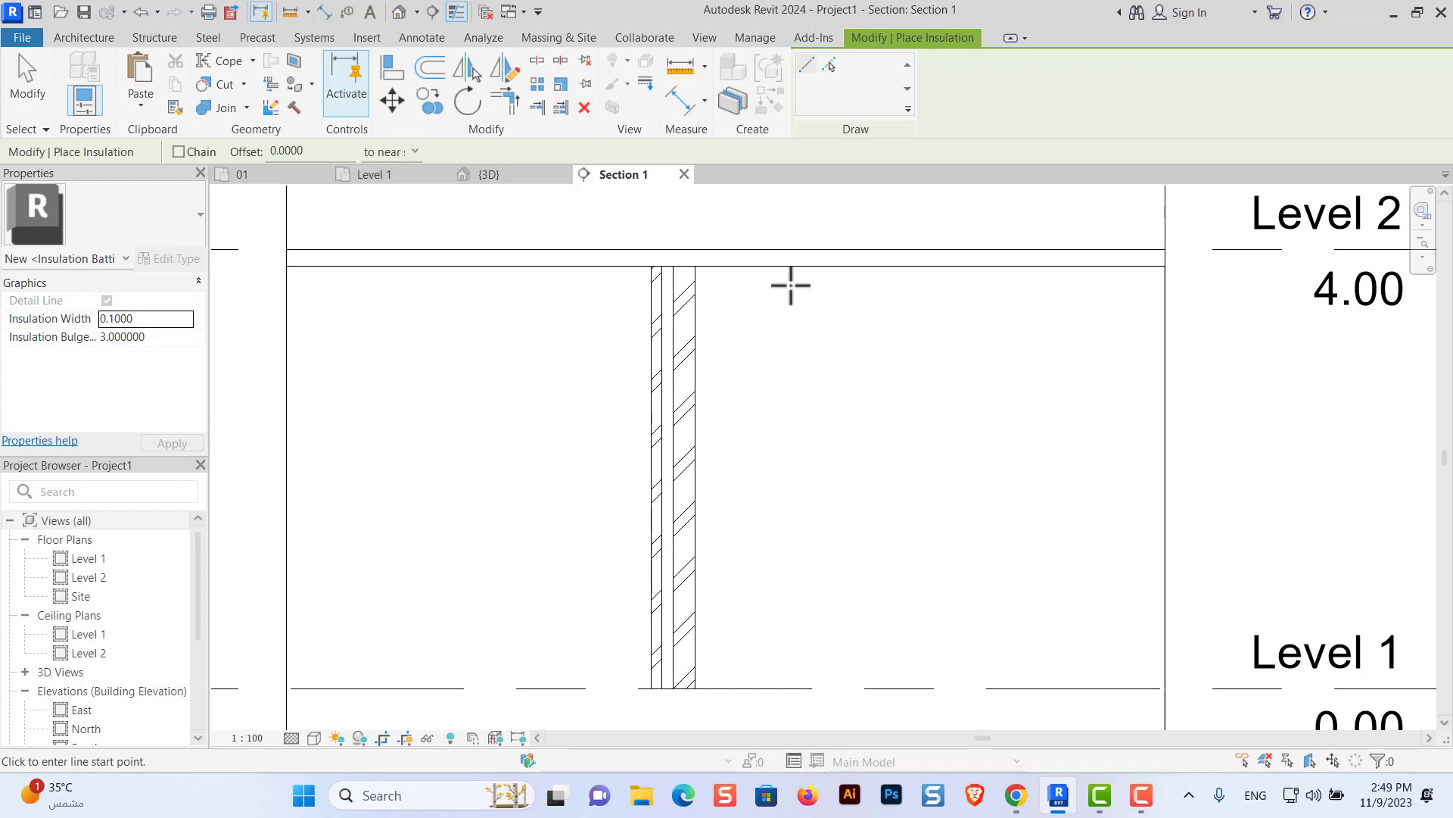
Step: Draw the batting from the top of the air gap down to the wall bottom
scroll(685, 273, "up", 5)
left_click(627, 250)
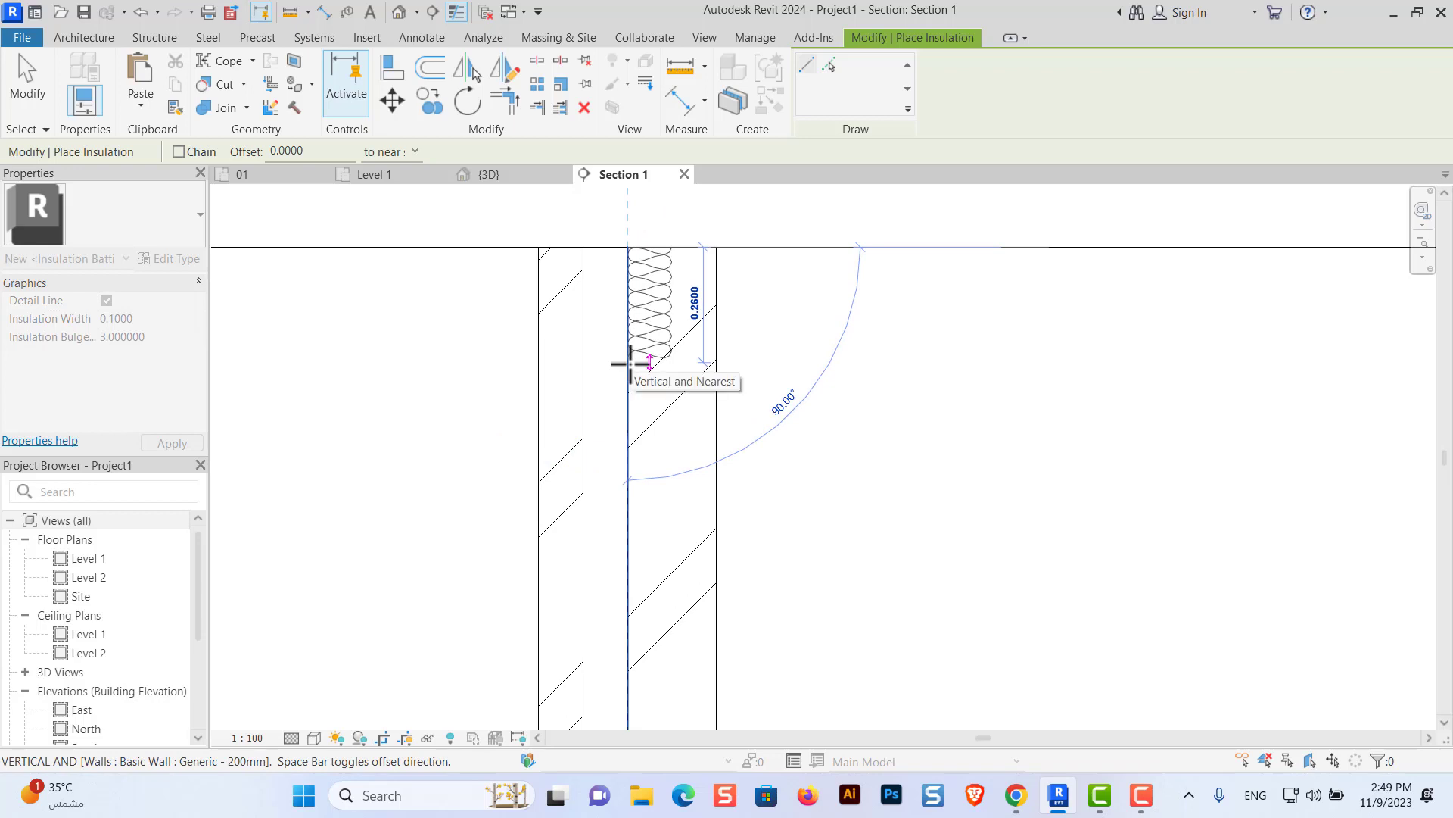
key("Escape")
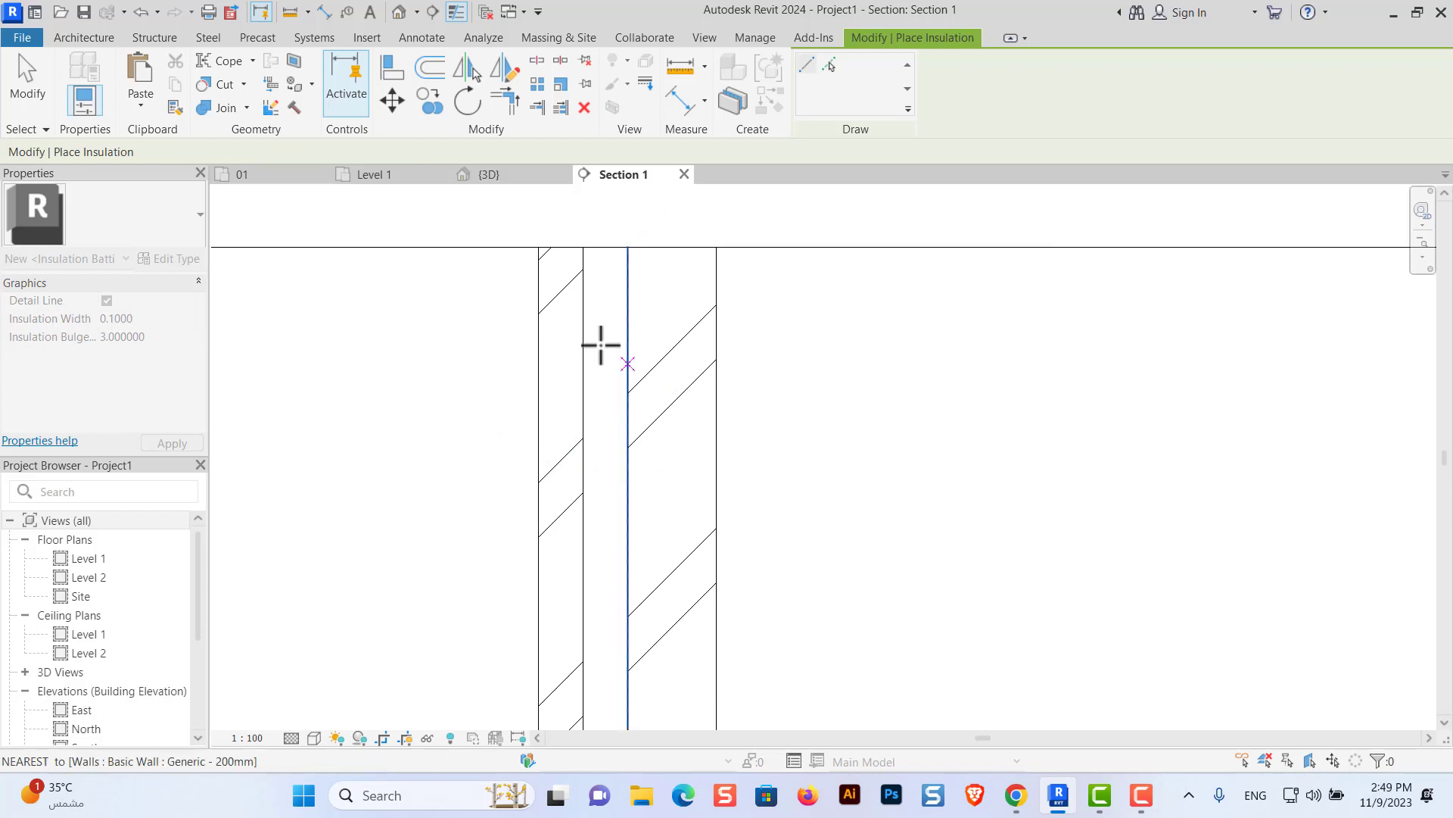
left_click(583, 247)
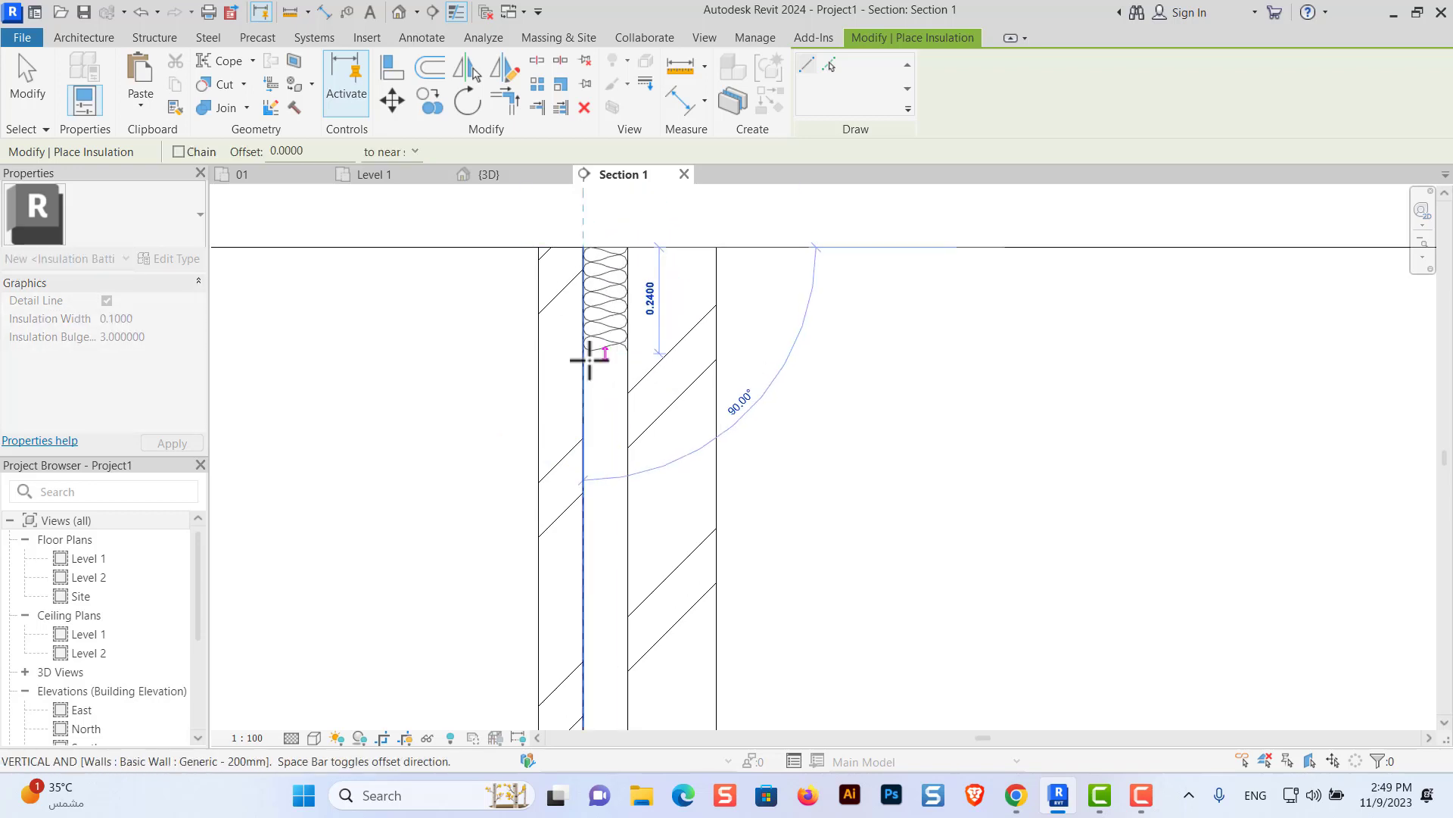
scroll(594, 266, "down", 4)
scroll(595, 295, "down", 2)
scroll(594, 318, "up", 4)
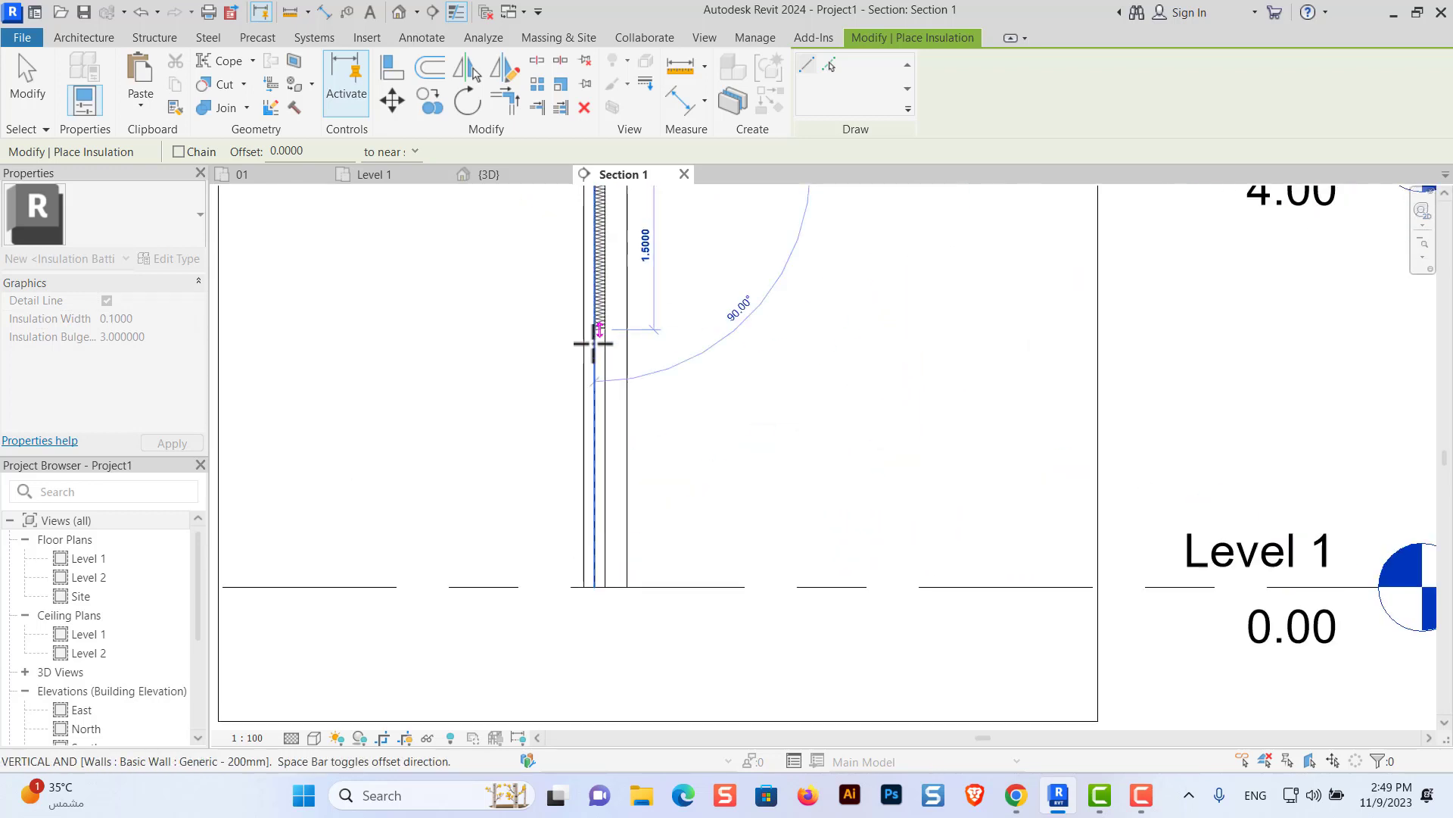
scroll(595, 311, "up", 2)
scroll(600, 306, "down", 1)
scroll(595, 454, "up", 1)
scroll(595, 492, "up", 2)
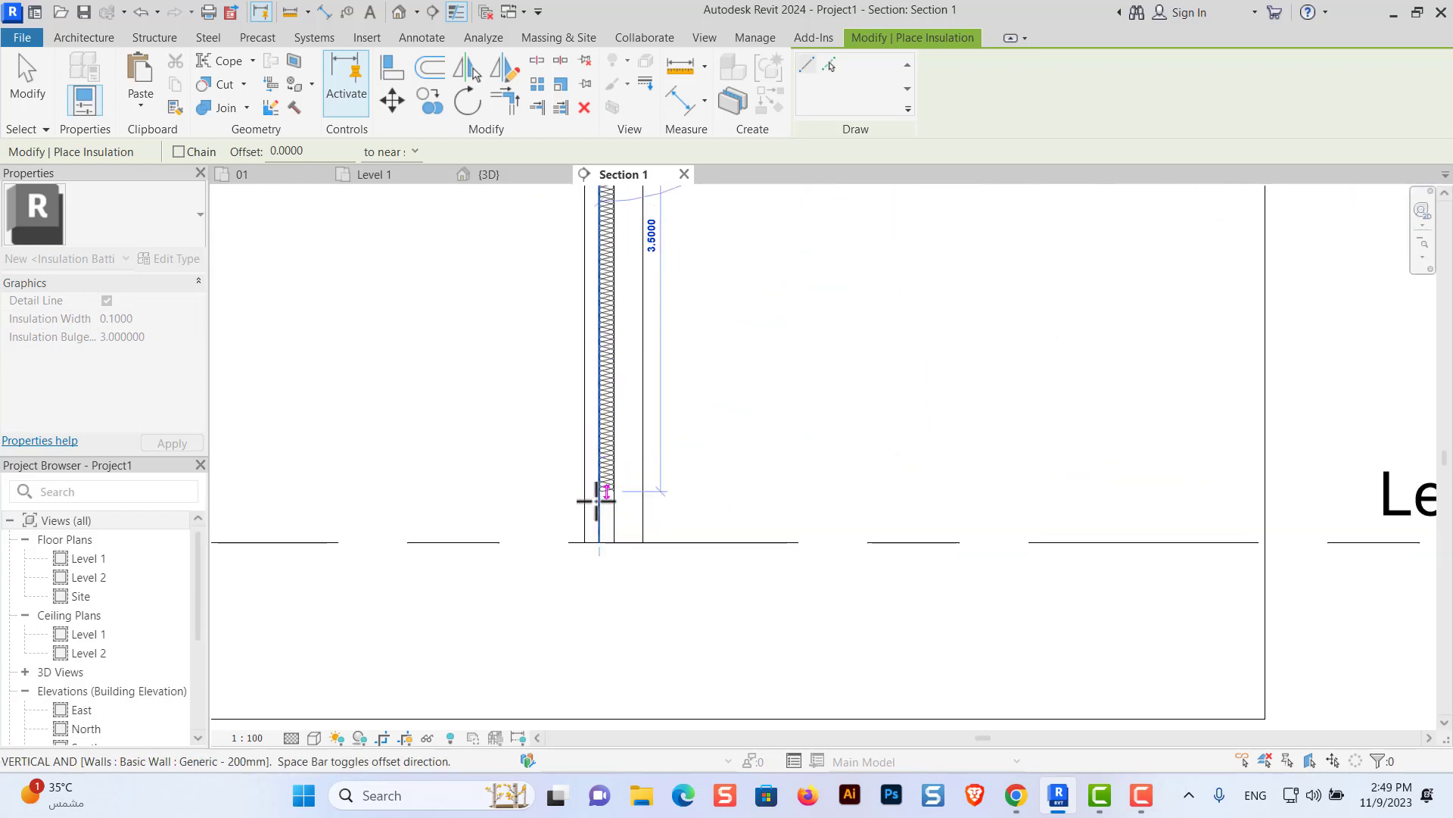
scroll(601, 545, "up", 2)
left_click(602, 564)
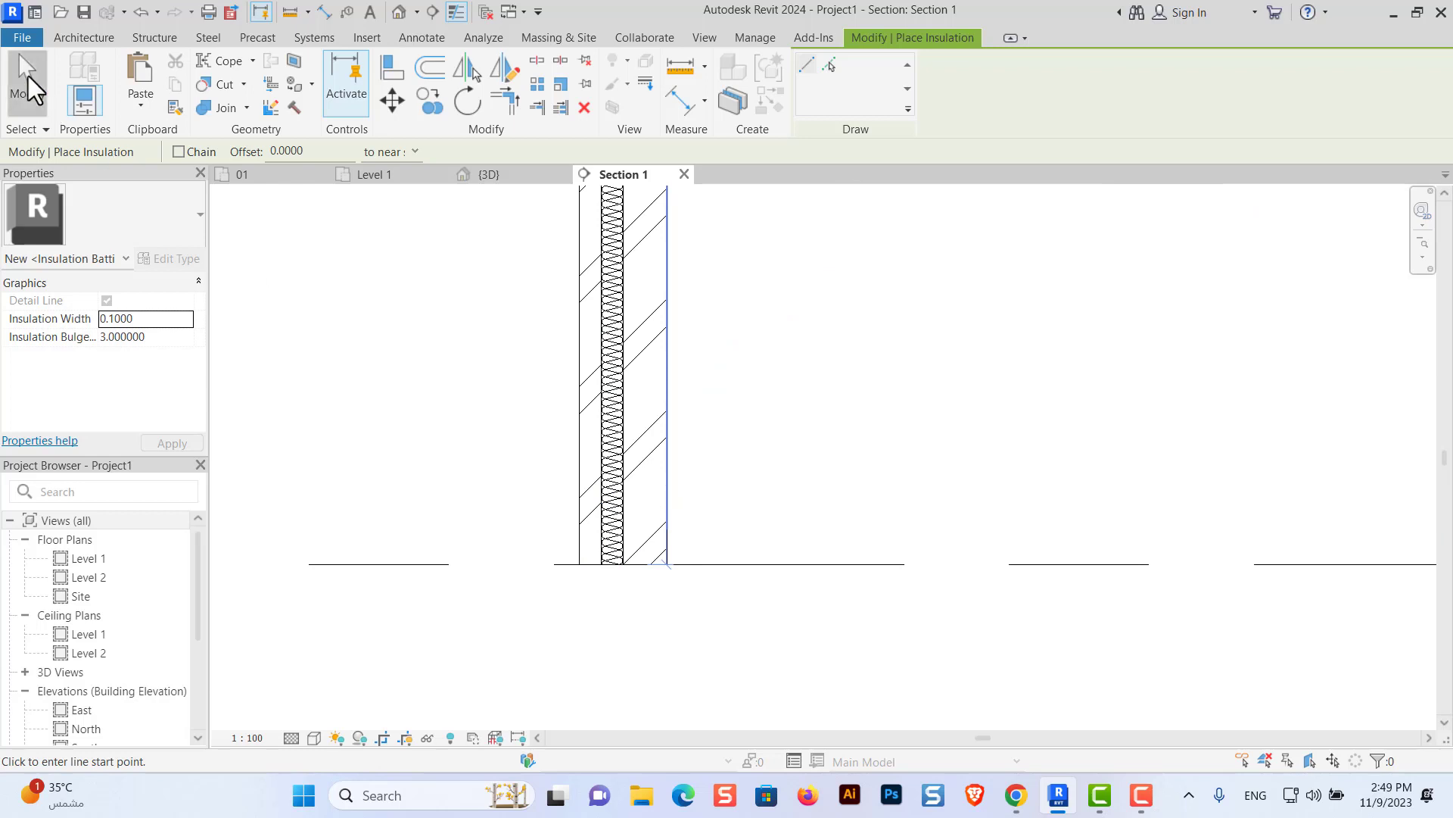
Step: Exit the insulation tool and zoom around Section 1 to inspect the batting
left_click(29, 76)
scroll(733, 515, "down", 2)
scroll(814, 530, "down", 2)
scroll(757, 386, "up", 1)
scroll(662, 339, "up", 3)
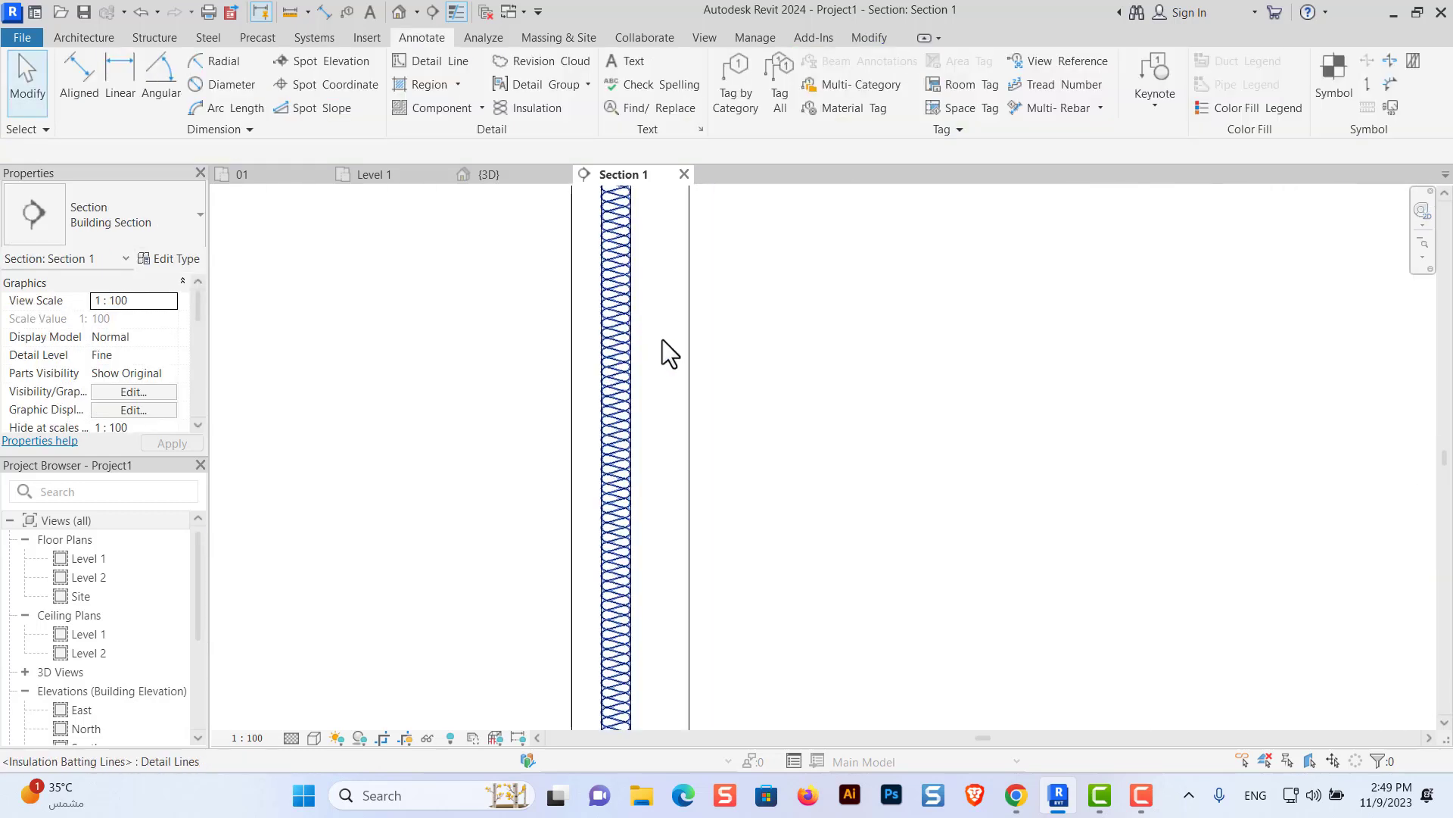
scroll(740, 561, "down", 1)
scroll(719, 423, "down", 1)
scroll(701, 280, "up", 1)
scroll(704, 409, "up", 2)
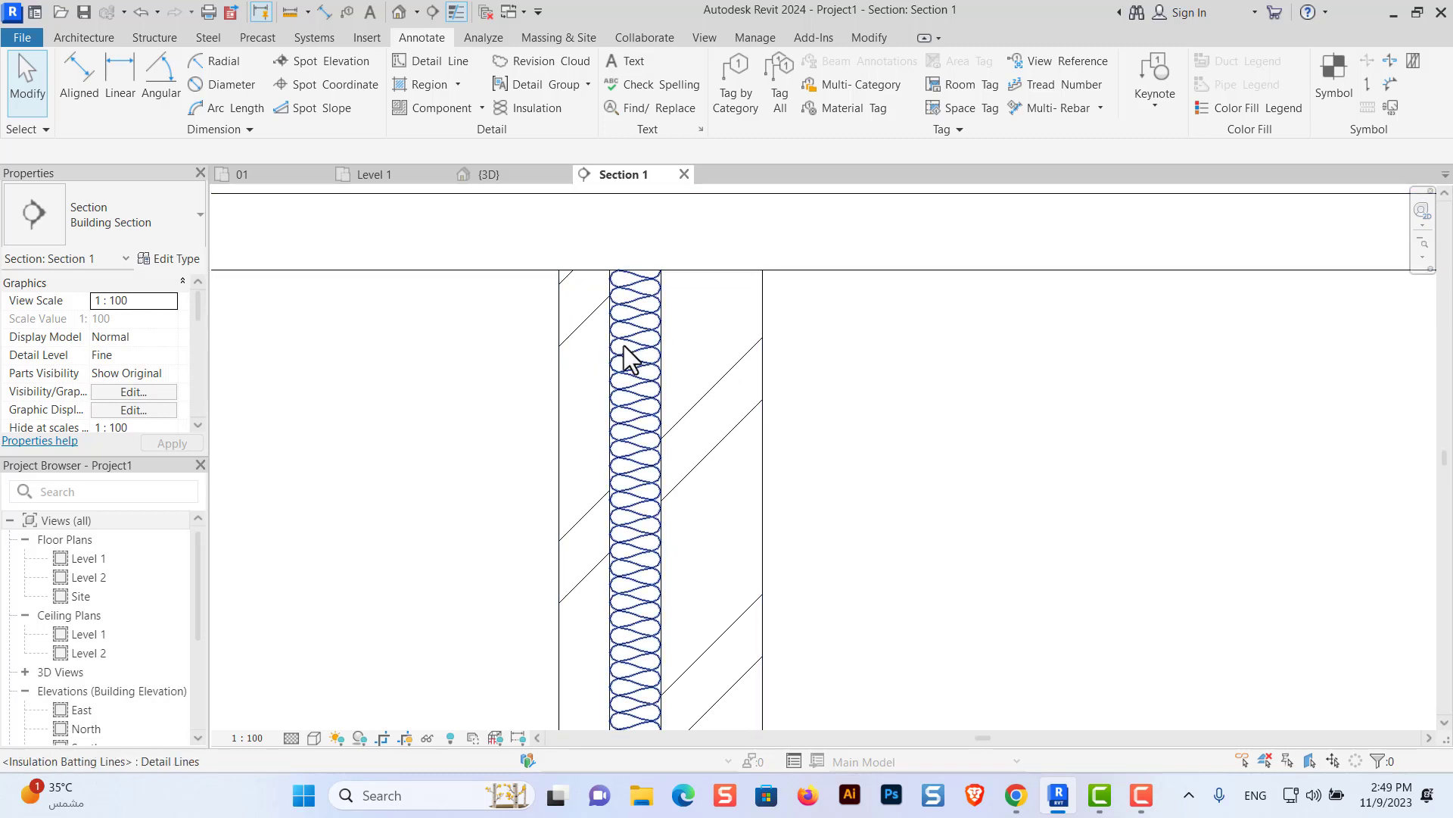
scroll(627, 390, "up", 1)
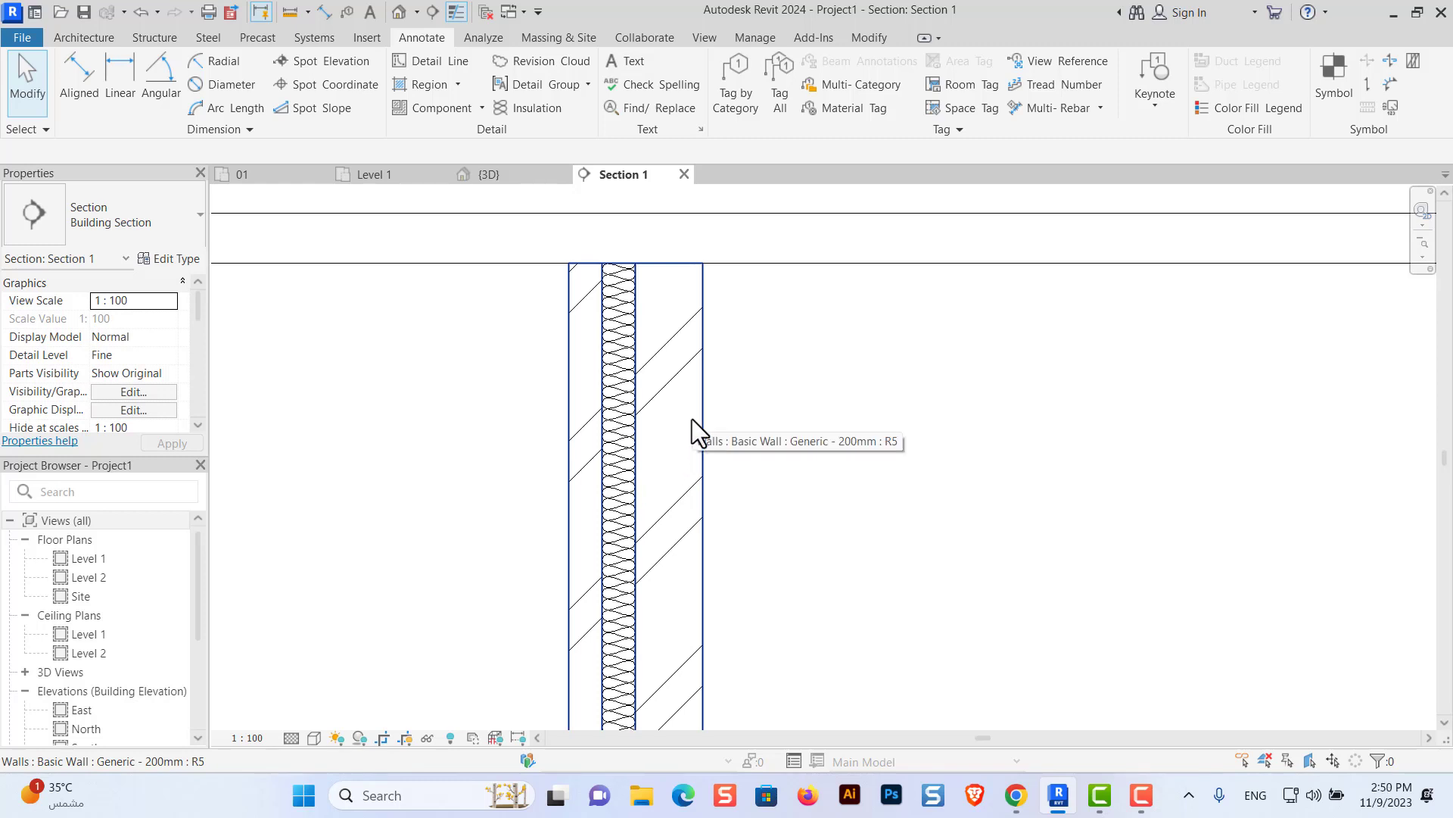
Step: Drag the batting's top grip so it spans the air gap at length 4.2000
middle_click_drag(692, 421, 706, 398)
left_click(637, 314)
scroll(637, 314, "up", 1)
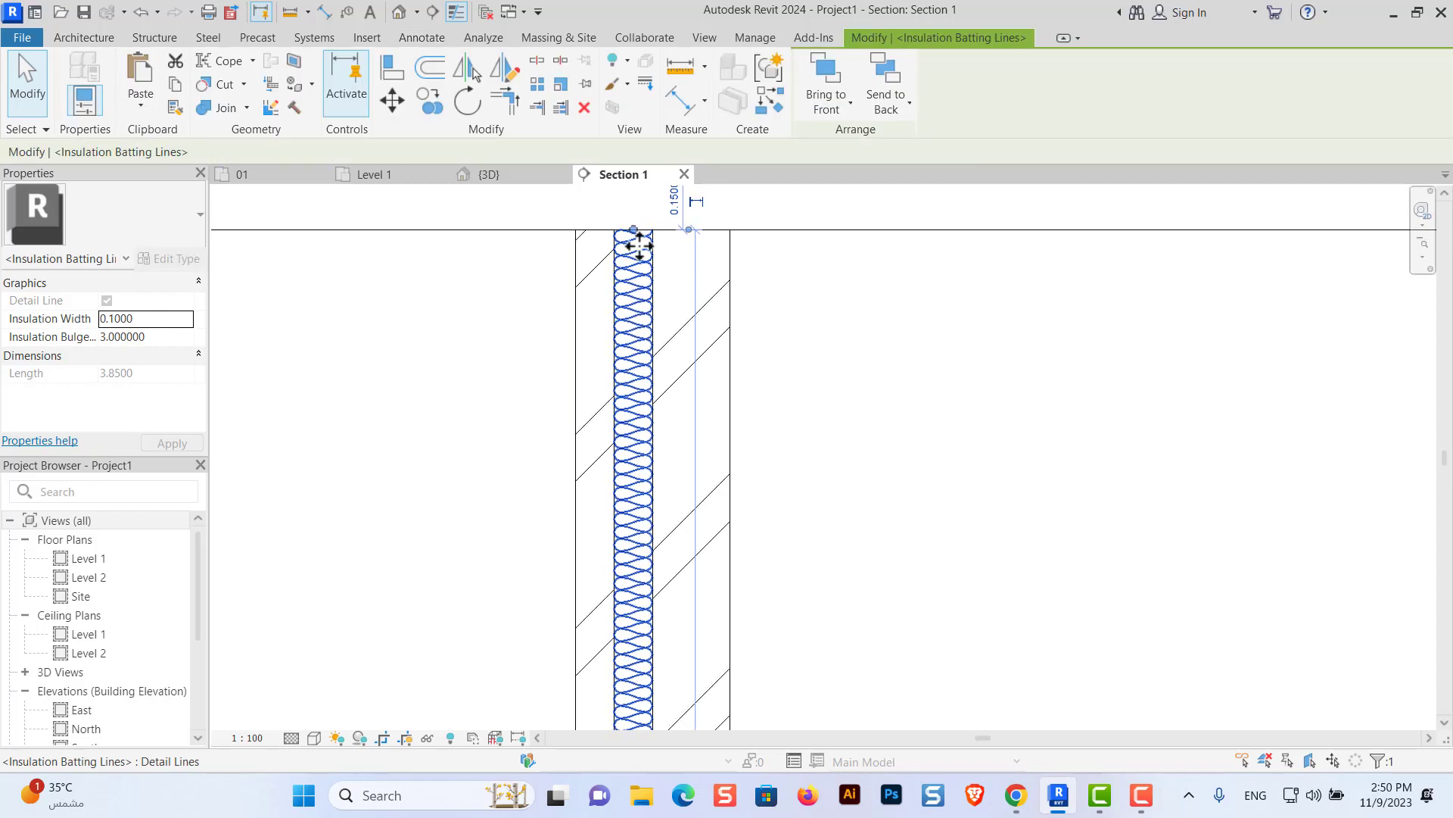
mouse_move(633, 230)
left_mouse_down()
mouse_move(633, 357)
mouse_move(645, 227)
left_mouse_up()
scroll(656, 399, "down", 1)
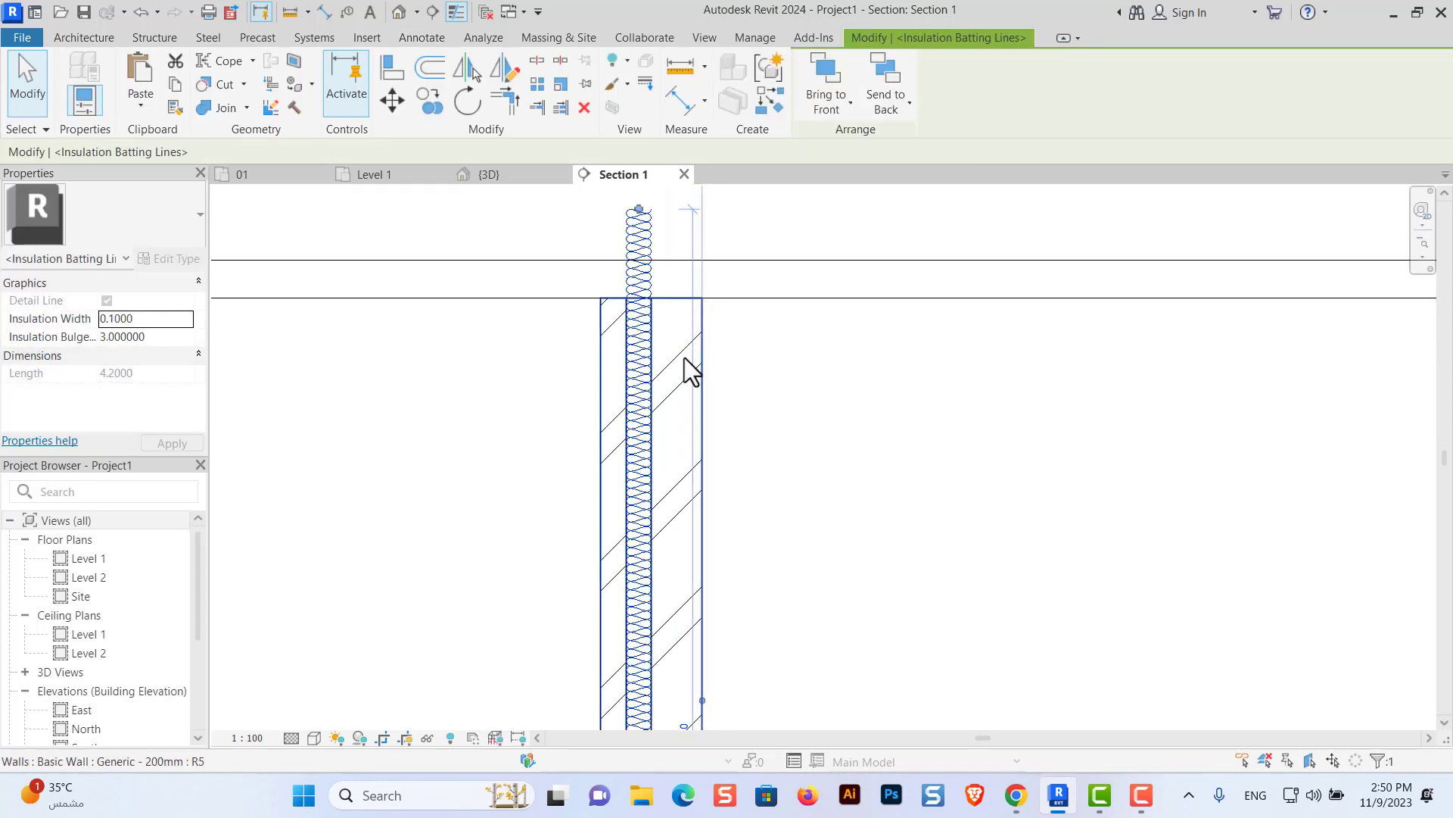
scroll(684, 357, "down", 3)
scroll(657, 407, "up", 1)
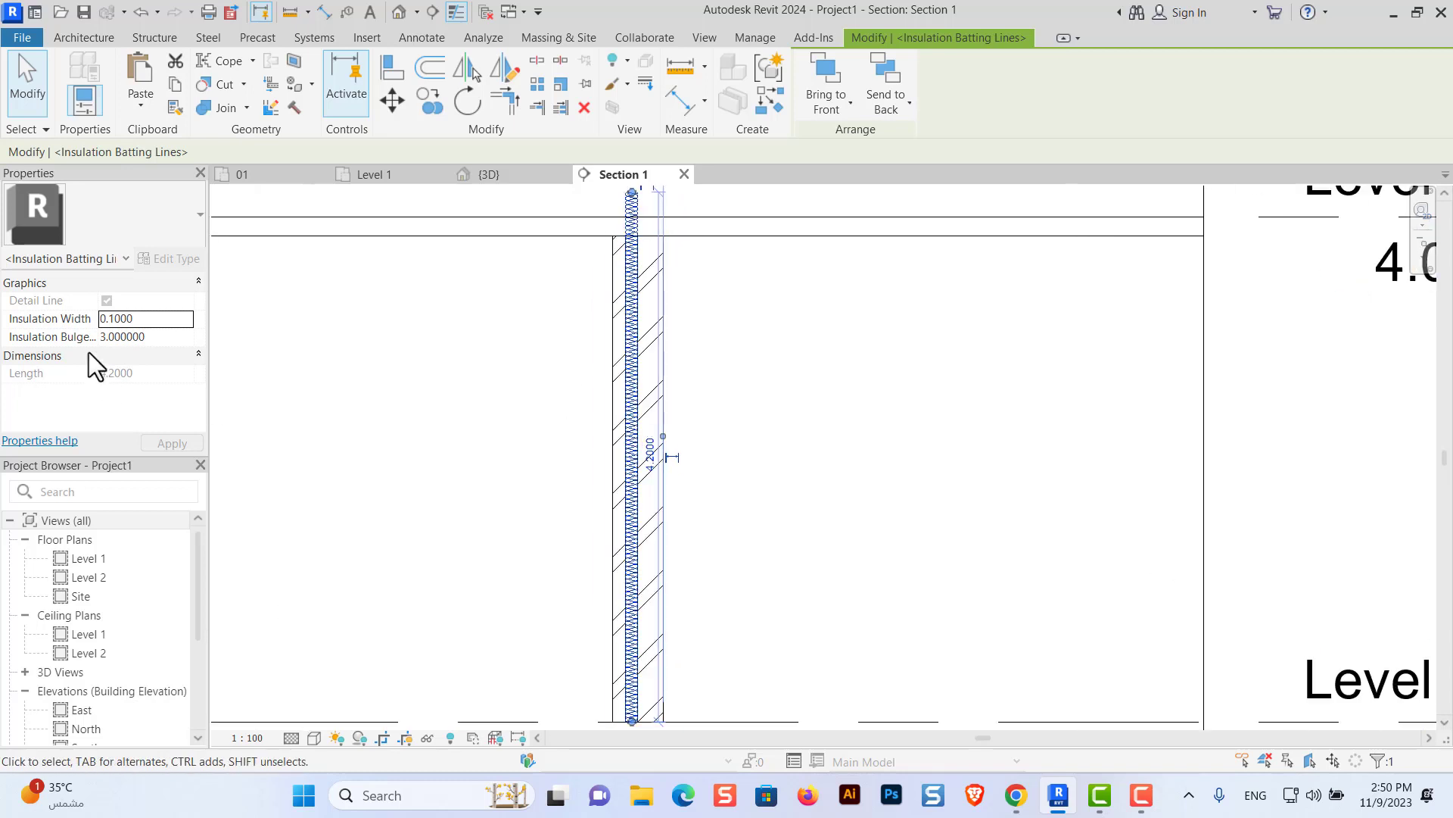
Step: Change the batting's Insulation Width to 0.2, then back to 0.1
left_click(152, 318)
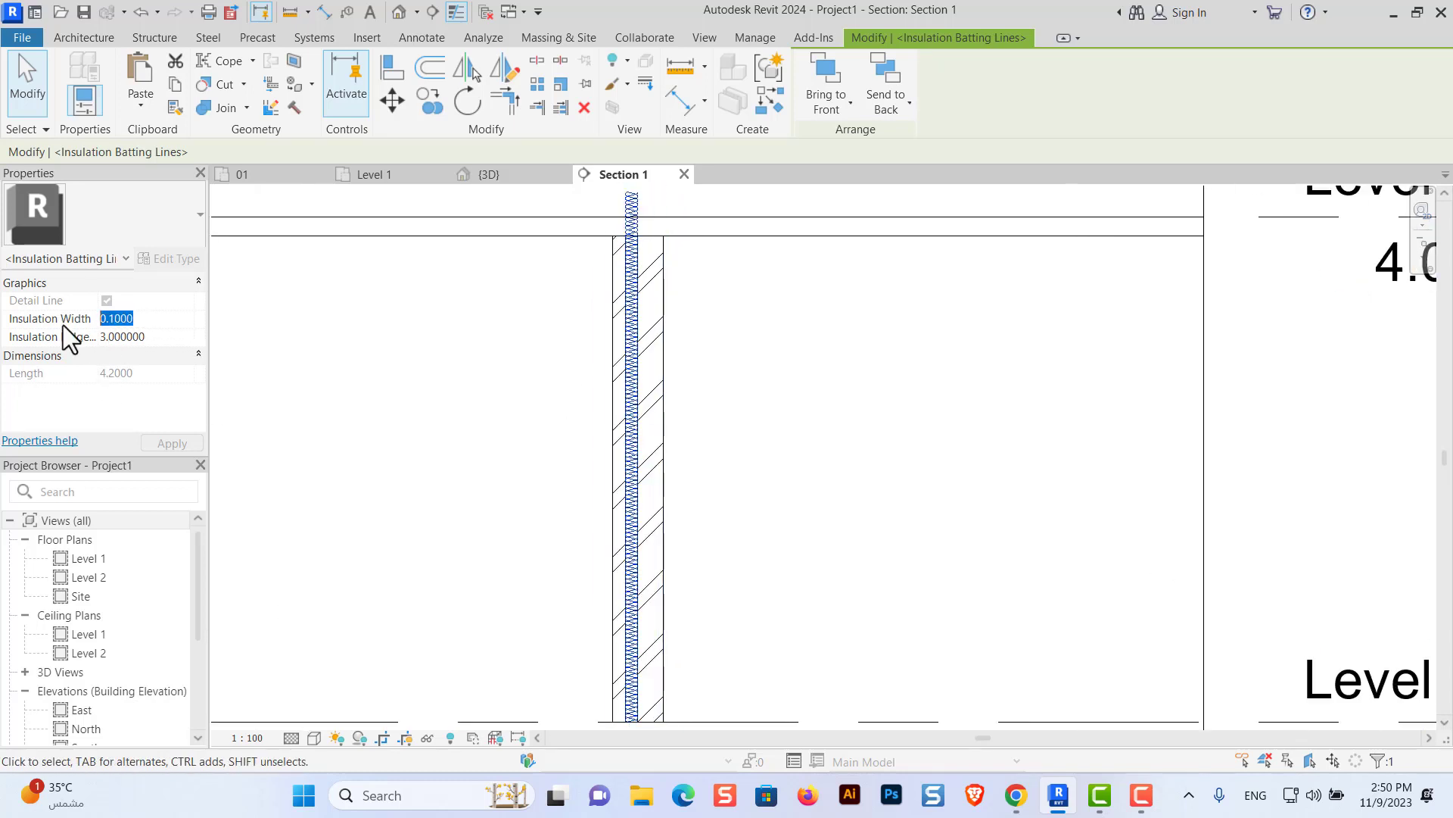
double_click(122, 321)
type("0.2")
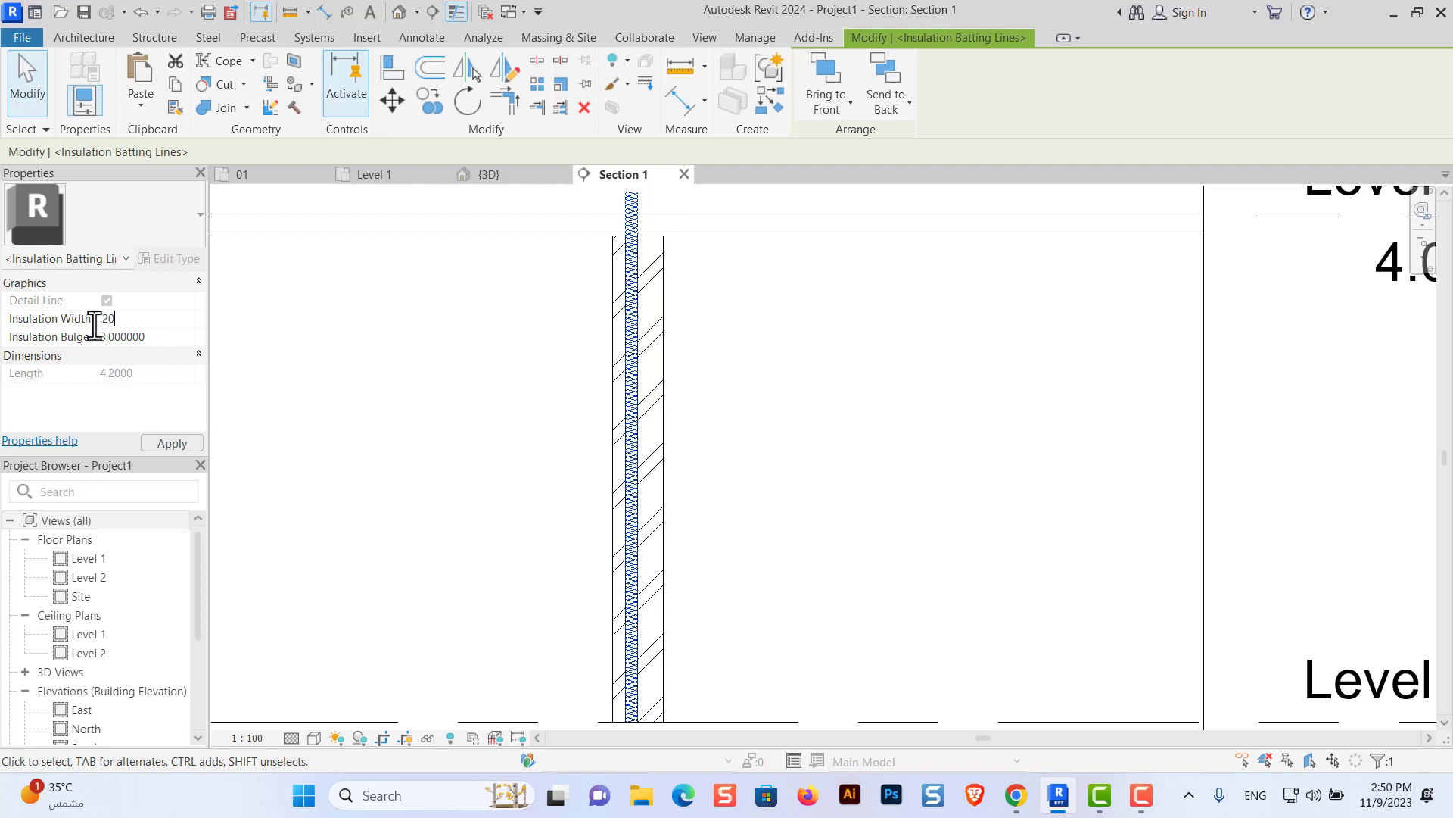
left_click(165, 444)
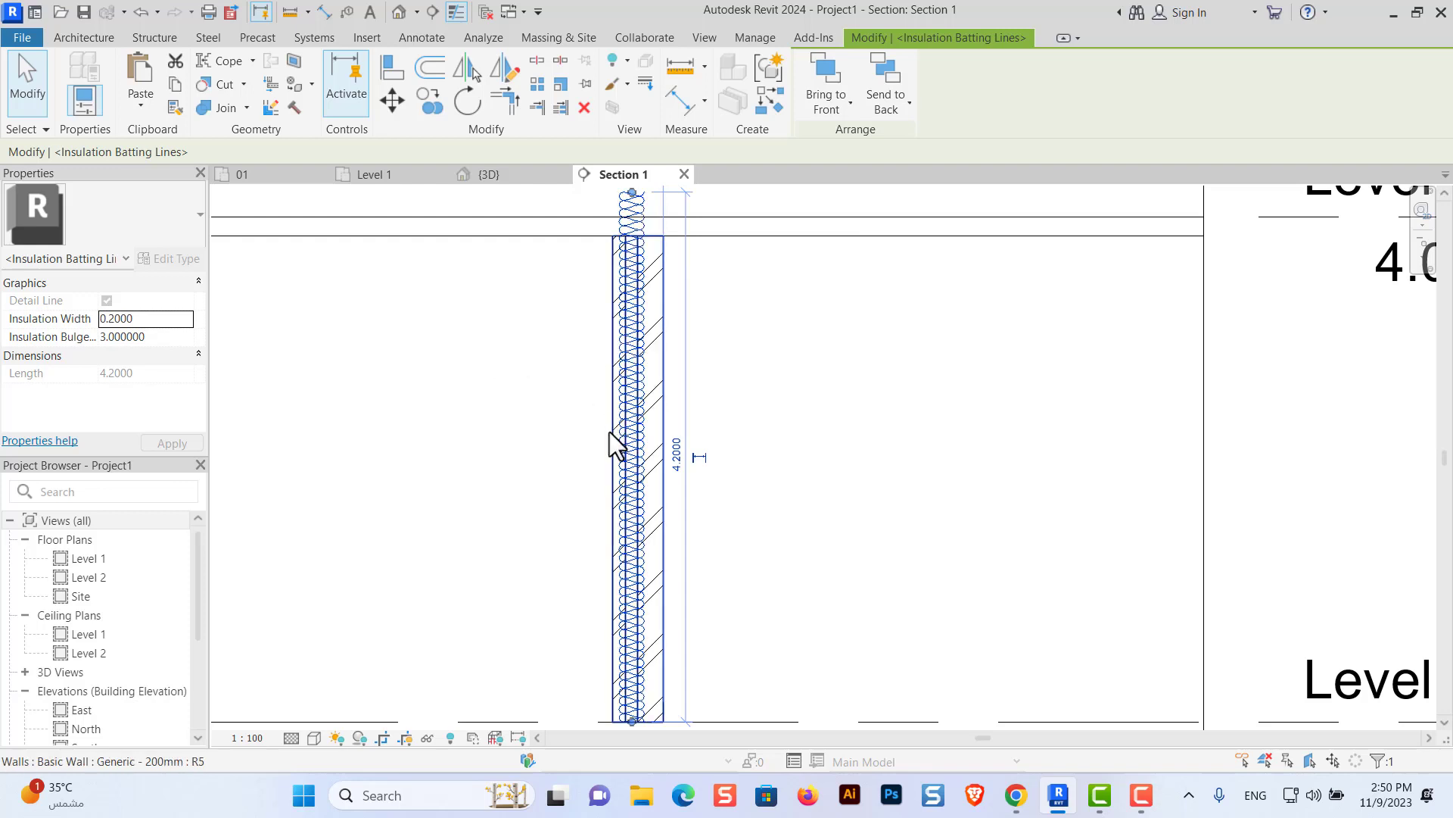
left_click(148, 320)
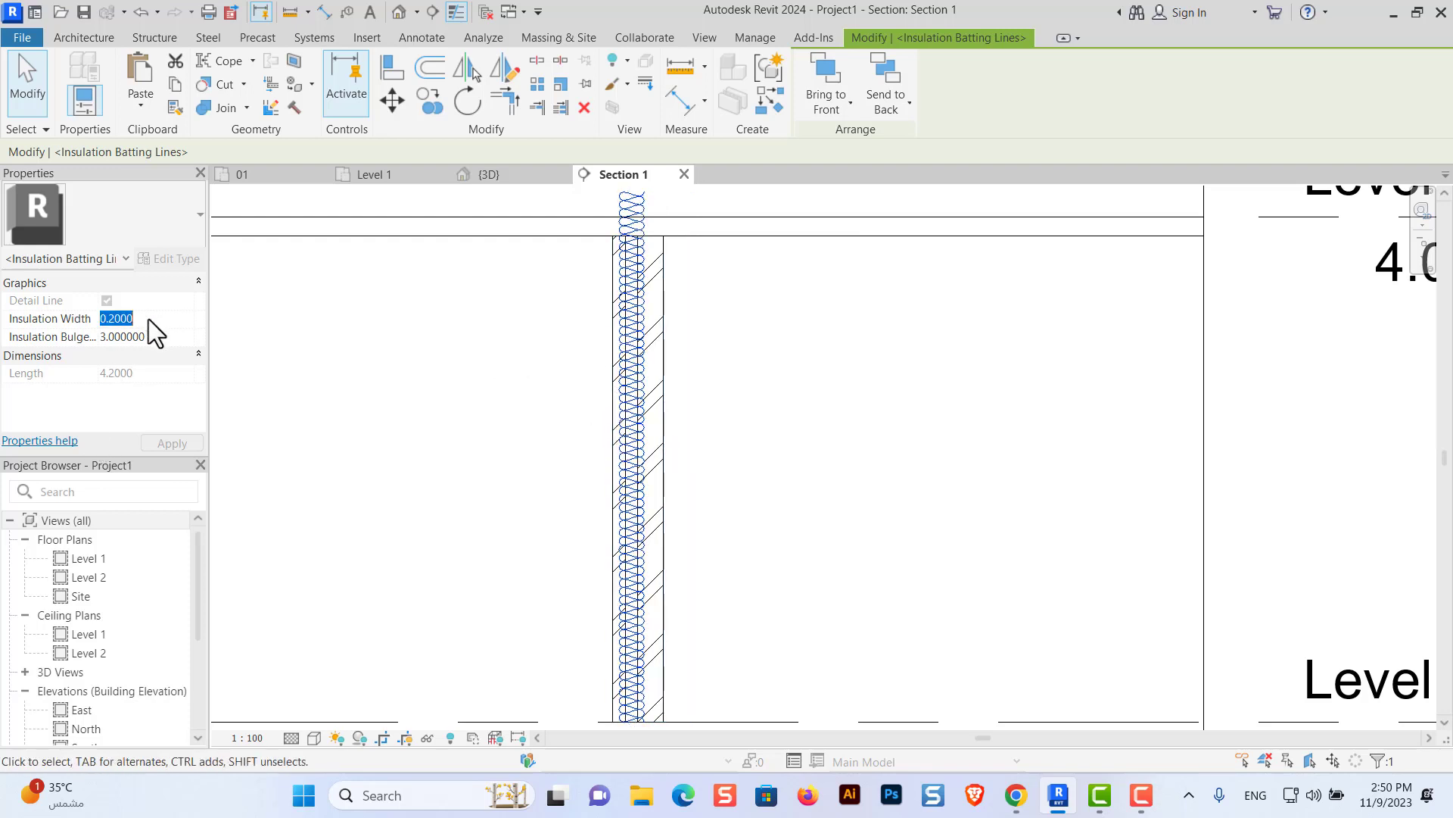
type("0.1")
left_click(176, 438)
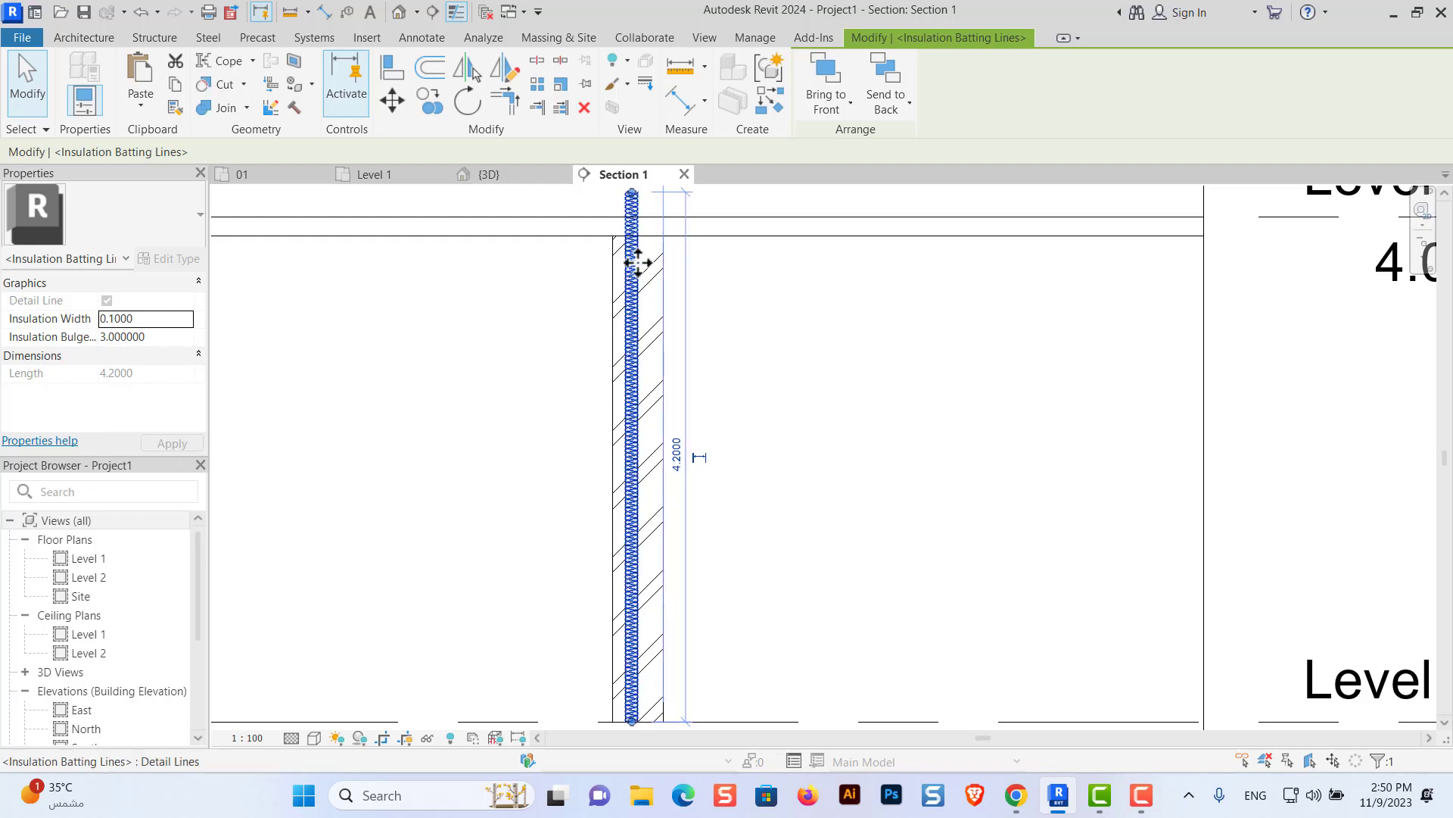
Step: Pull the batting's top down to the floor line (length 3.8600), then view the Level 1 plan
scroll(635, 212, "up", 2)
left_click_drag(627, 191, 627, 265)
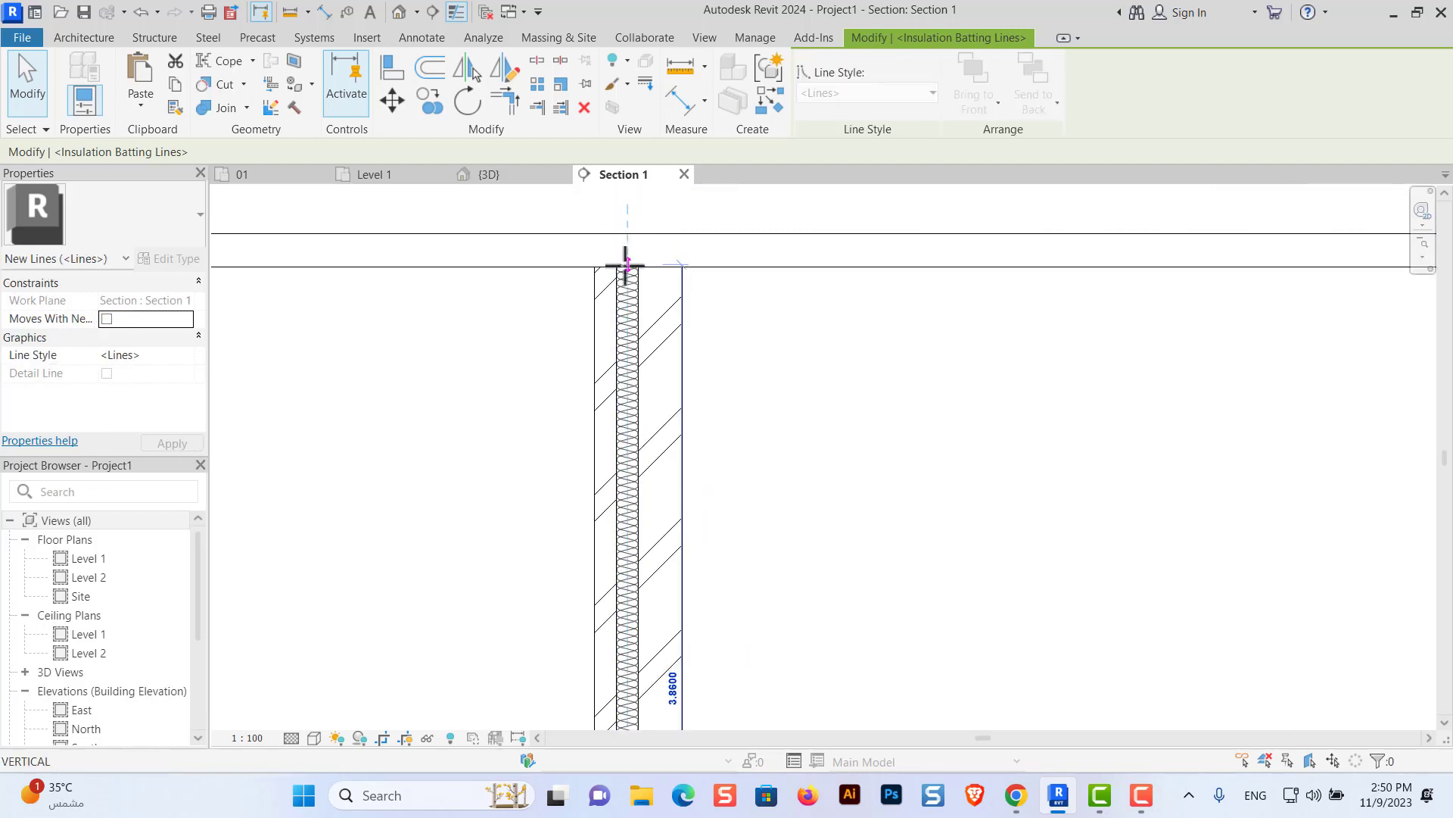
scroll(630, 271, "down", 3)
scroll(658, 226, "up", 2)
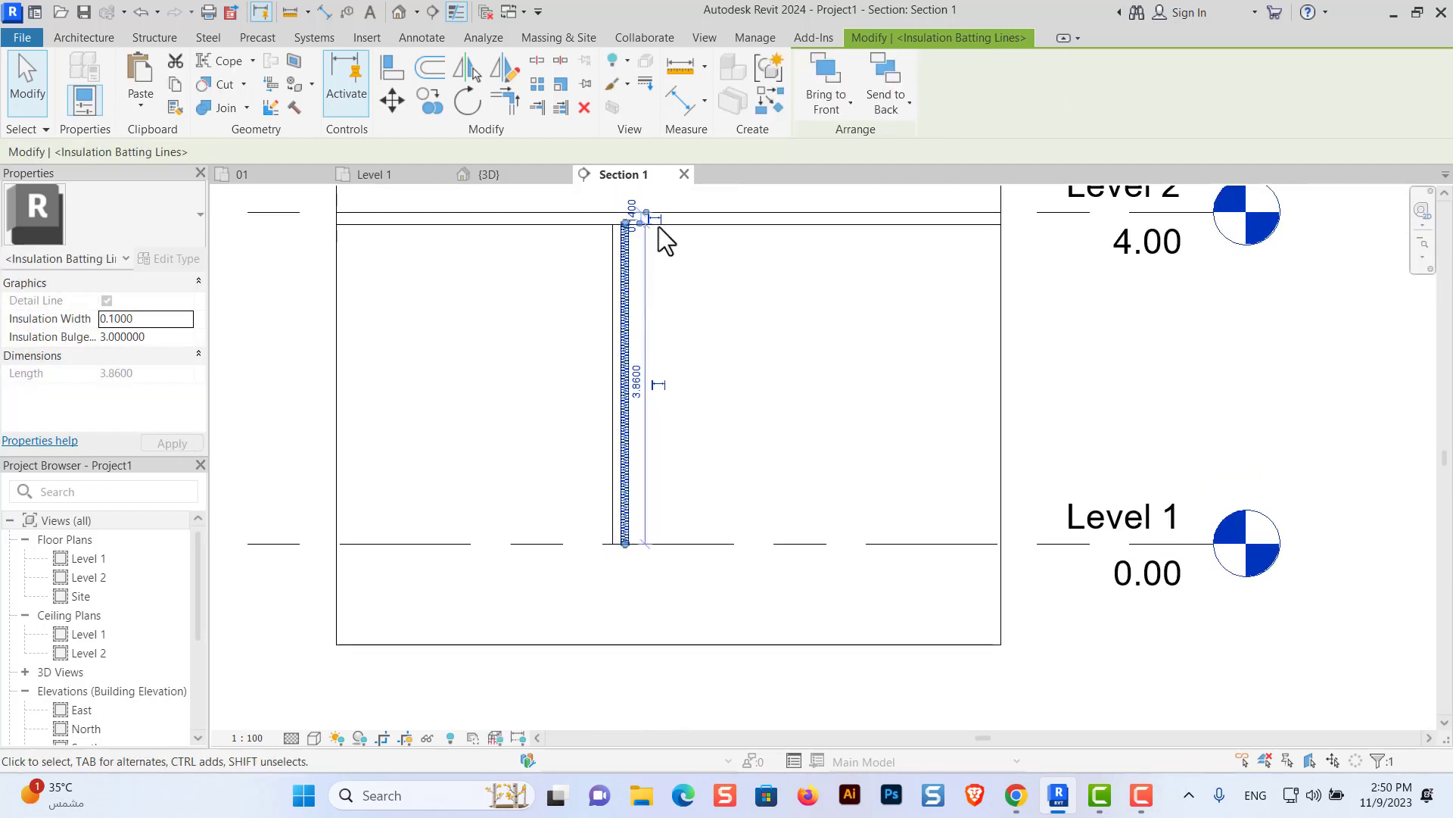
scroll(659, 225, "up", 2)
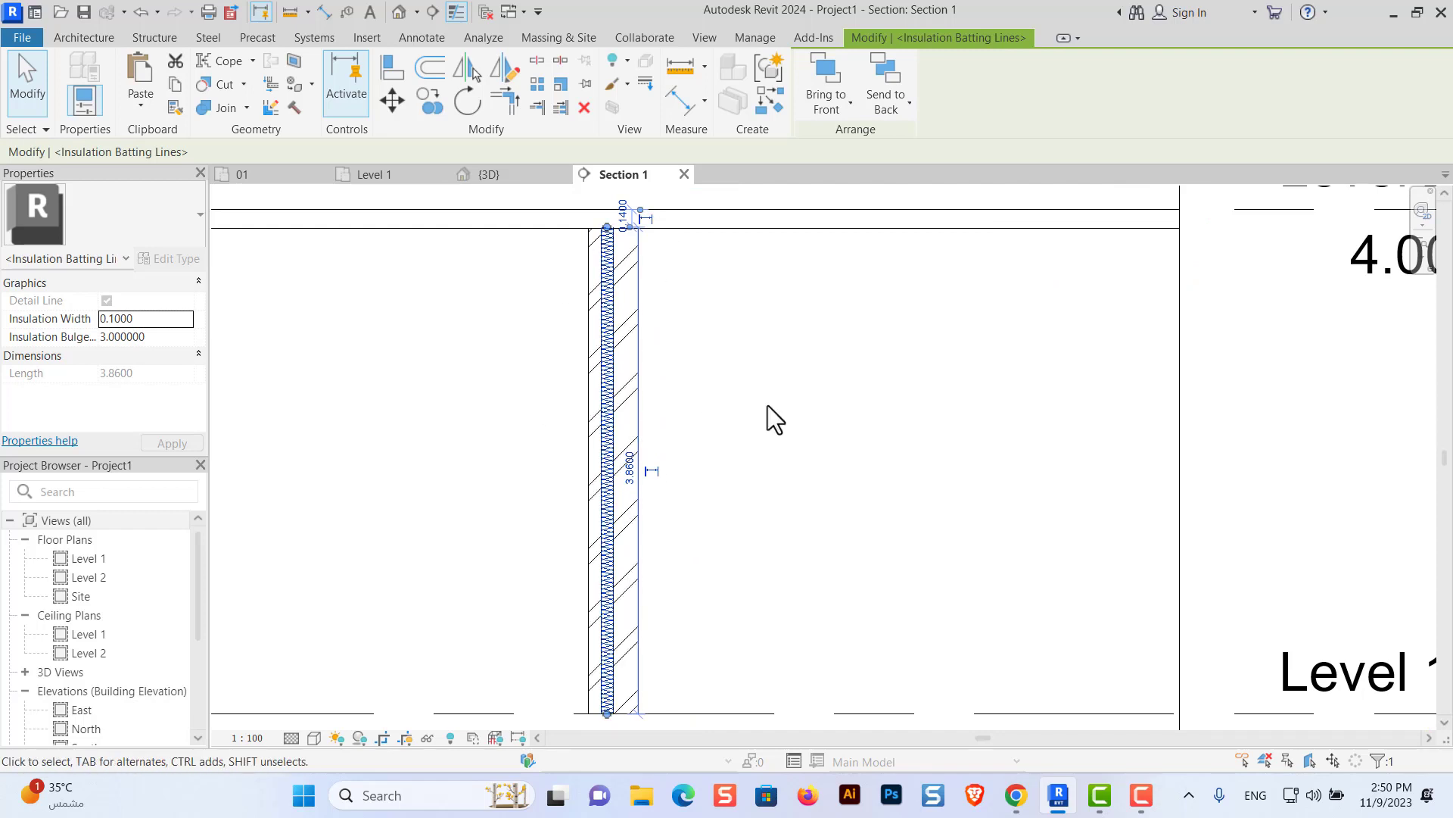
scroll(813, 364, "down", 2)
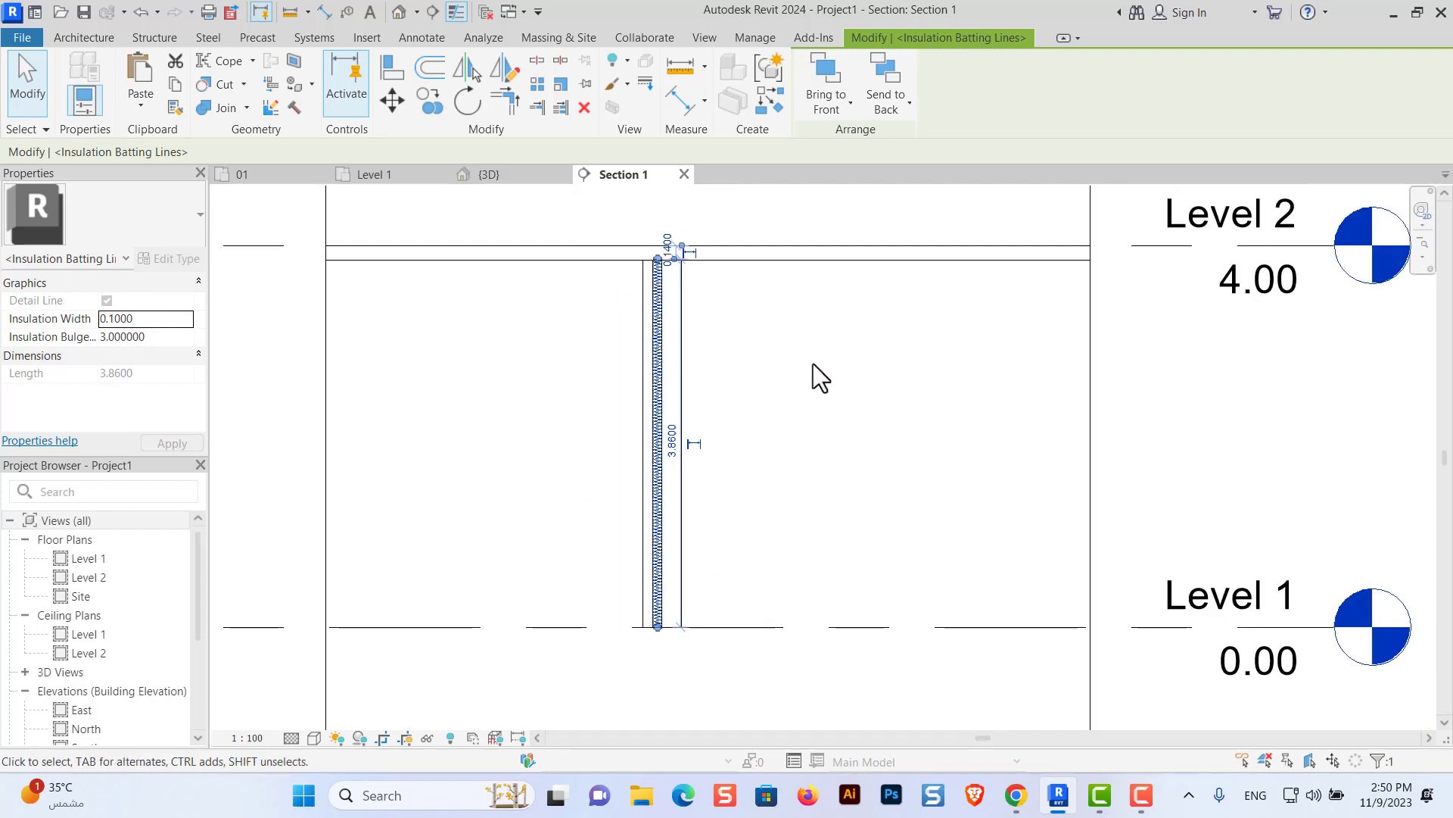
left_click(389, 173)
scroll(704, 483, "up", 3)
Step: Start the Annotate Insulation tool and cancel a misplaced batting run at the wall's left end
scroll(610, 520, "up", 2)
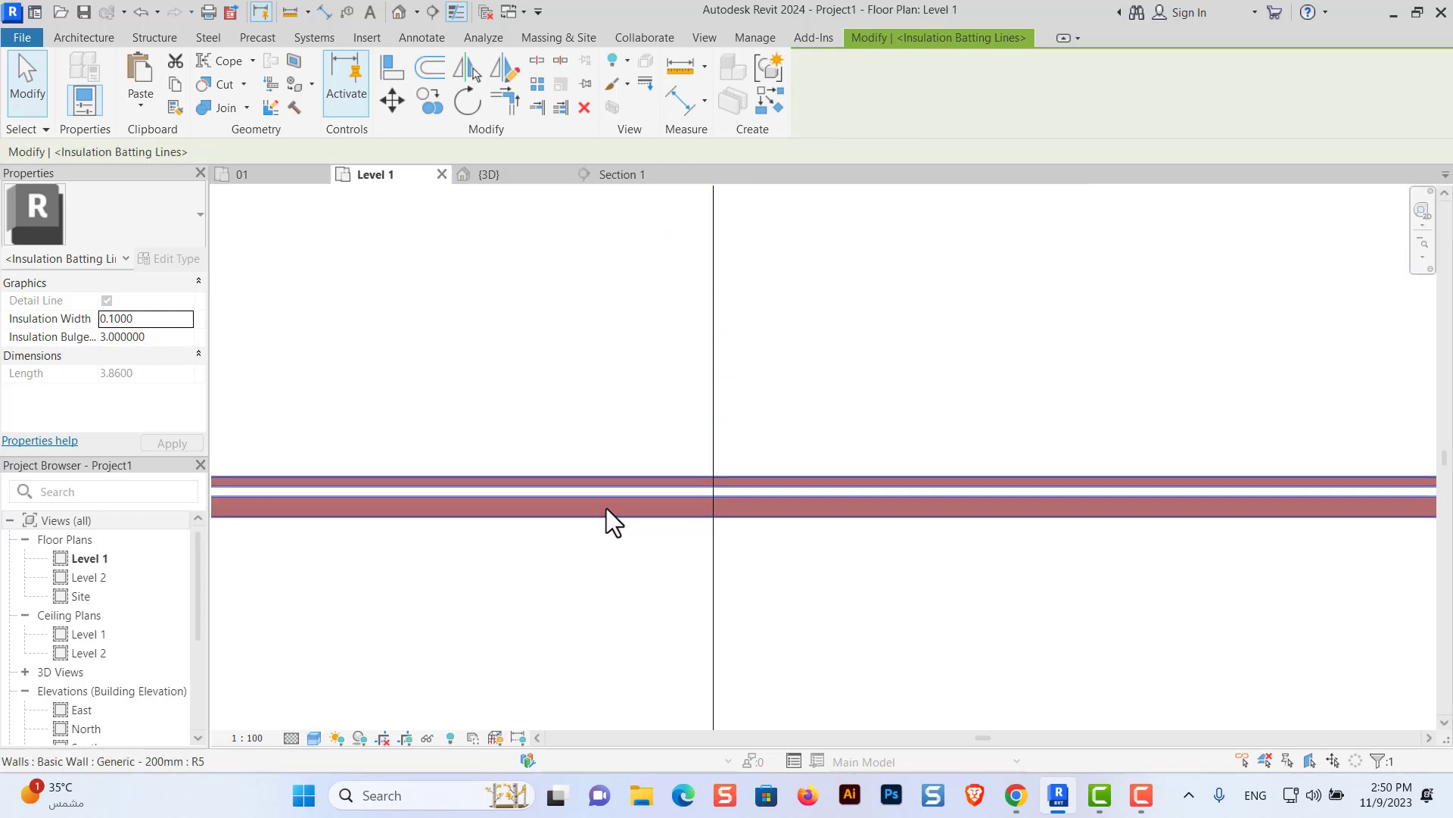
scroll(523, 499, "down", 2)
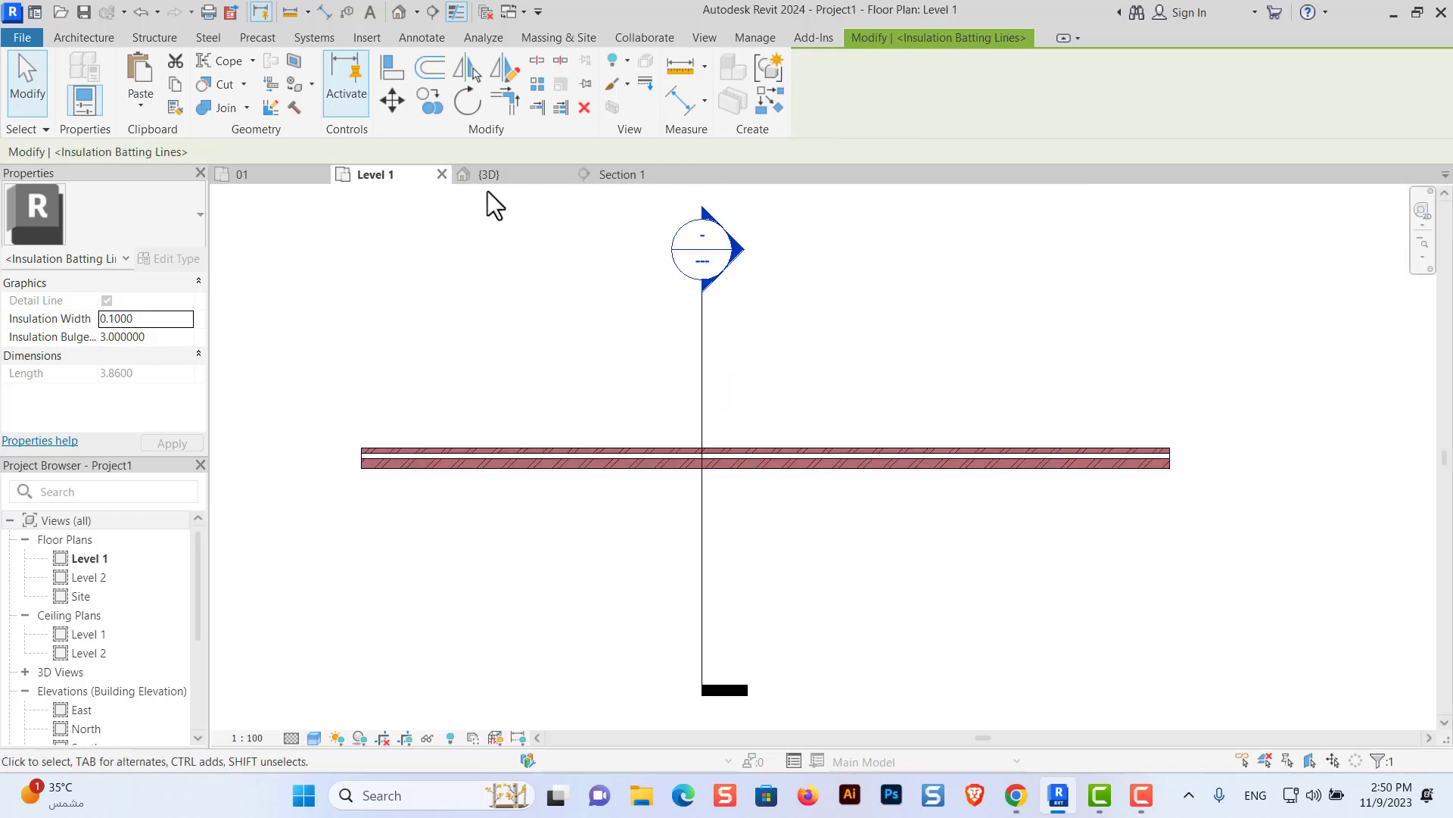
left_click(418, 39)
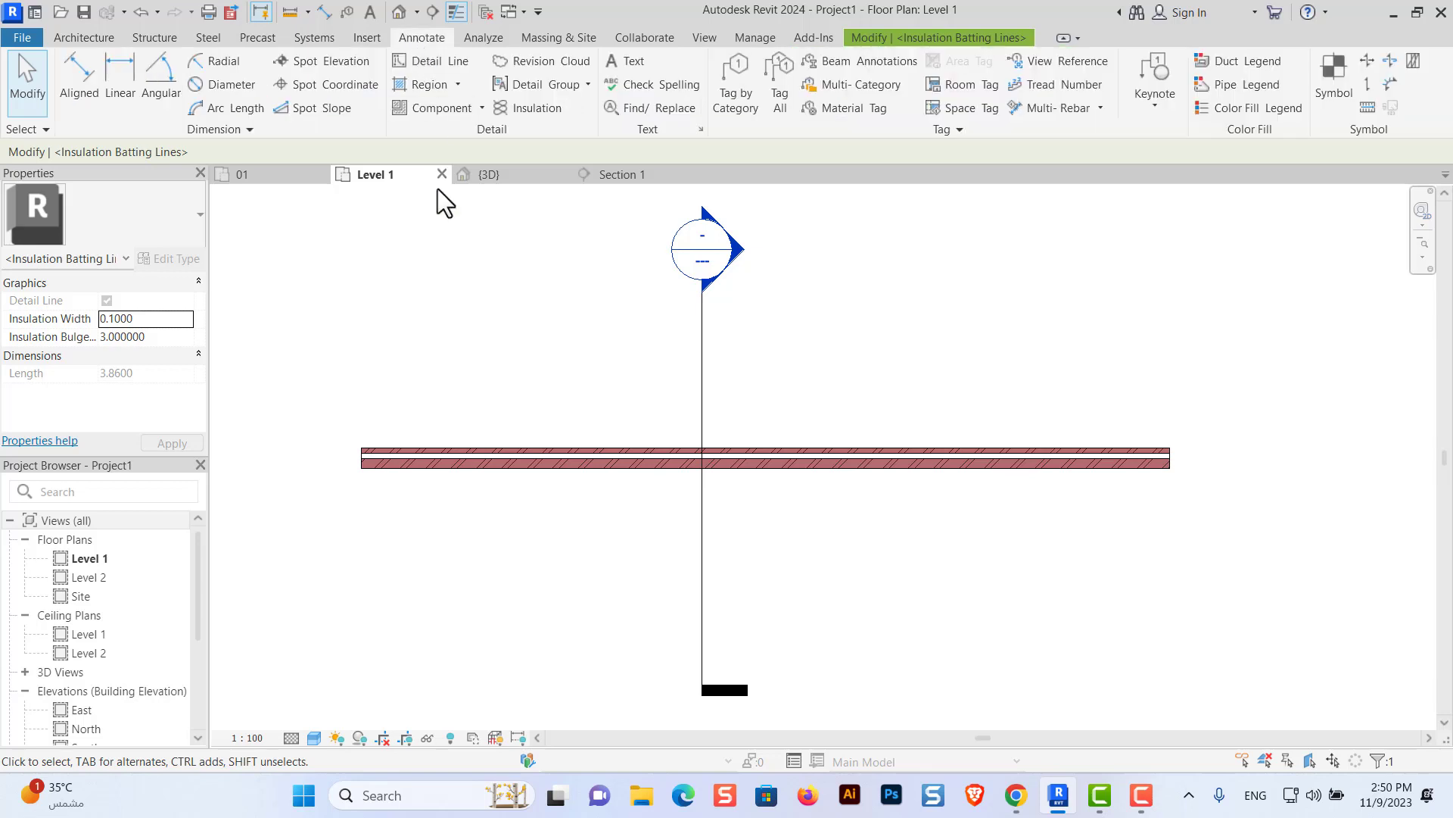
left_click(529, 110)
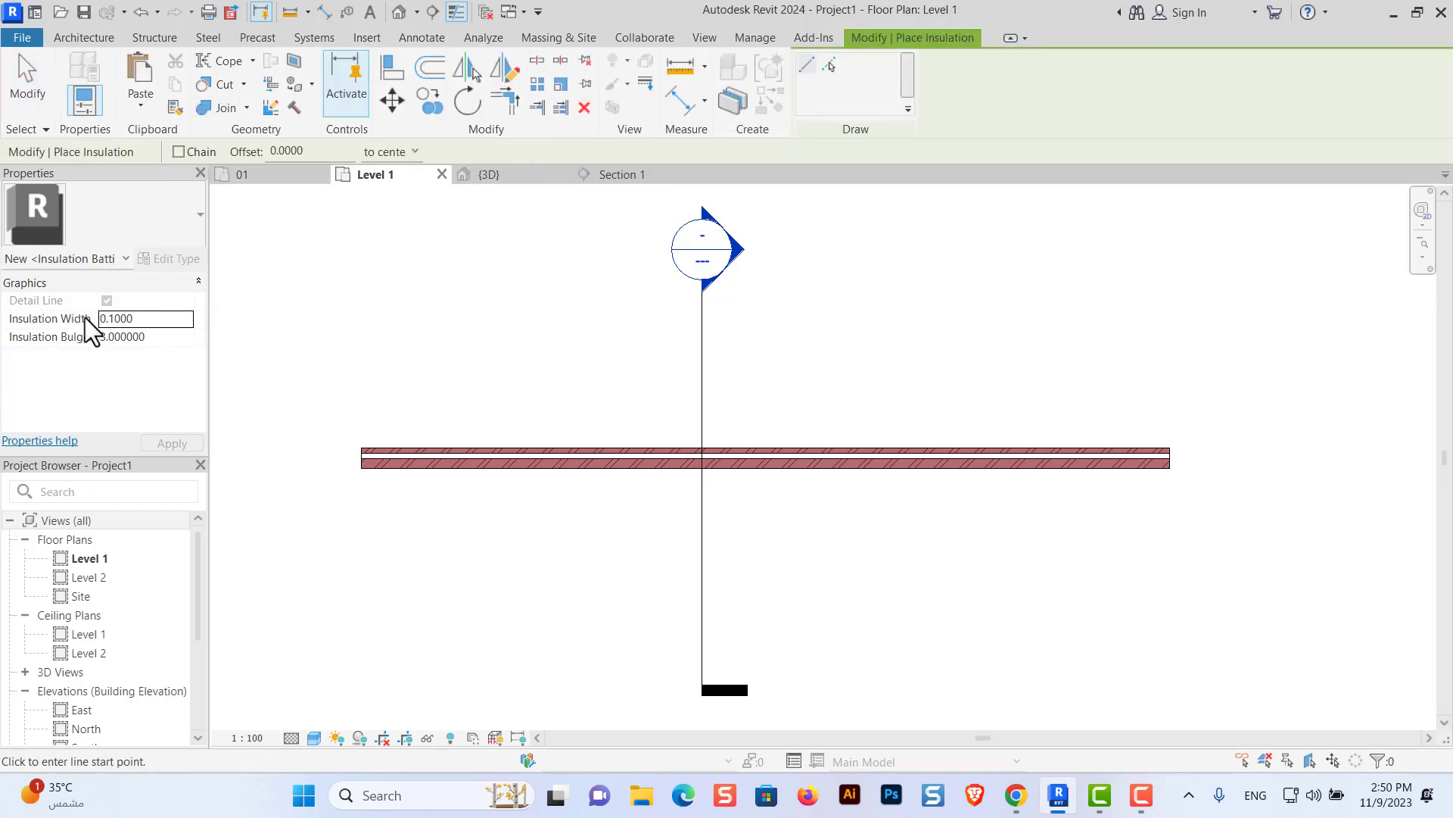
scroll(380, 461, "up", 2)
scroll(335, 451, "up", 3)
scroll(299, 423, "up", 3)
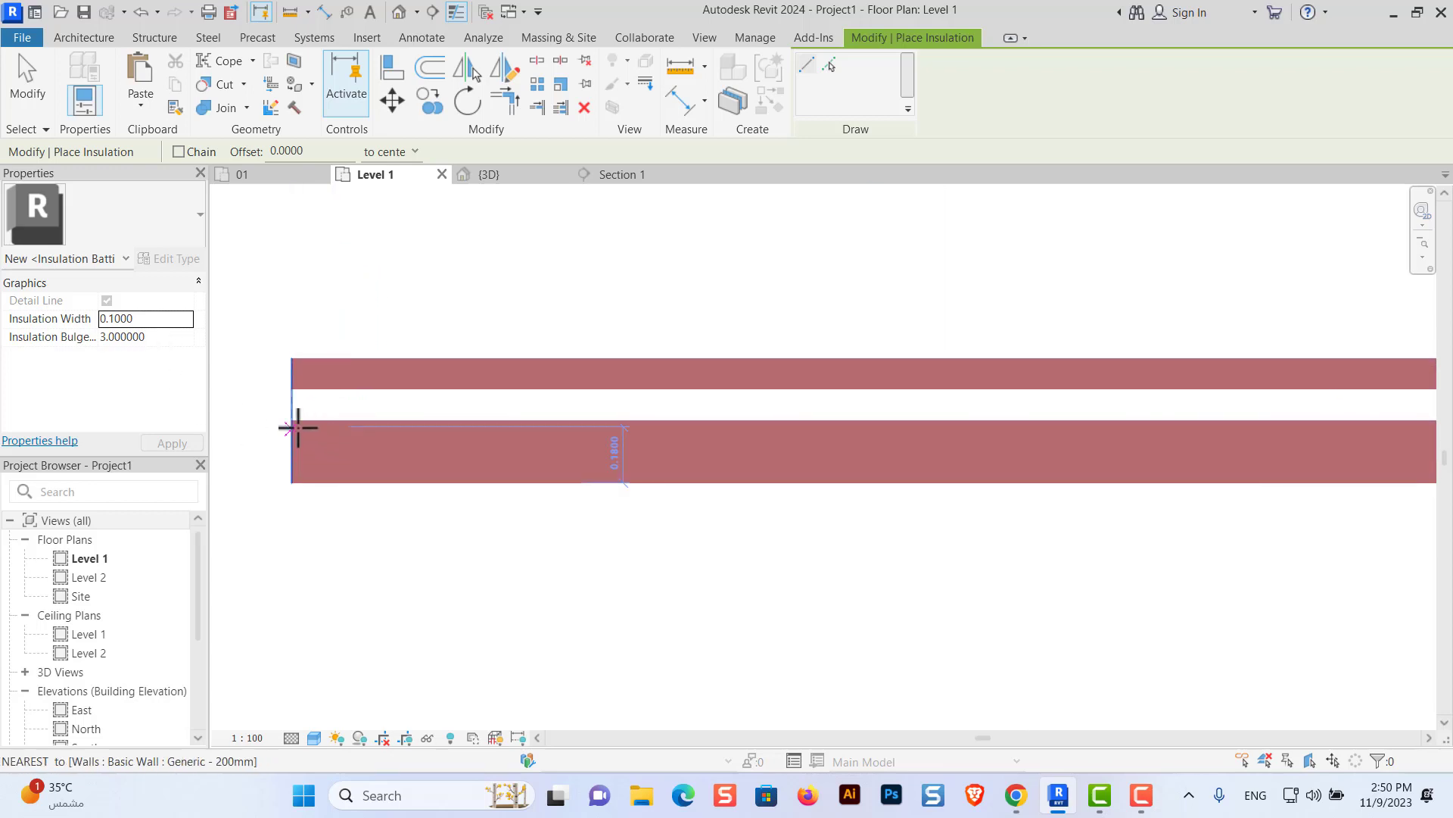
left_click(296, 421)
key("Escape")
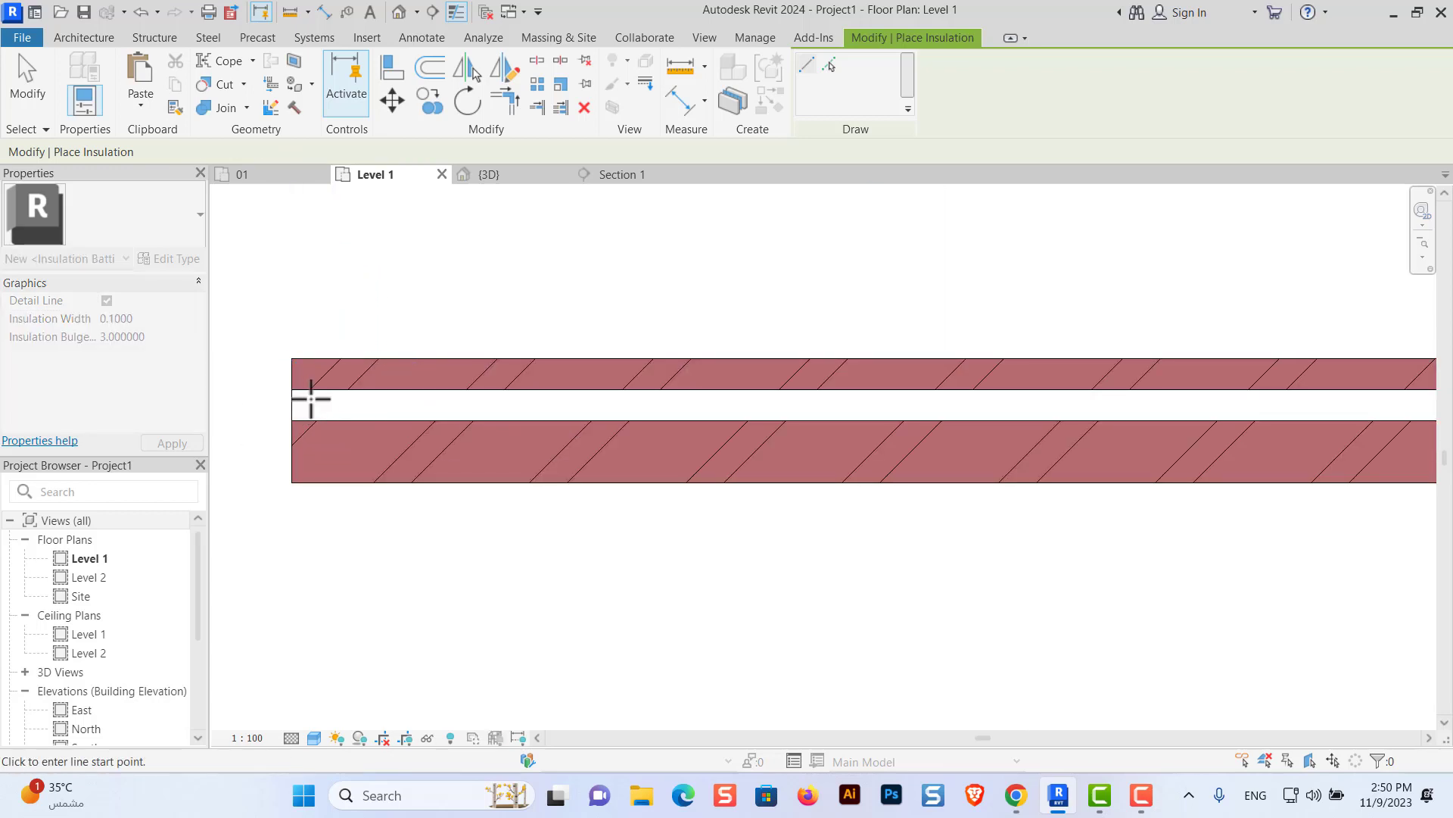
Step: Justify the batting 'to near side' and draw it through the cavity from left end to right end
left_click(415, 153)
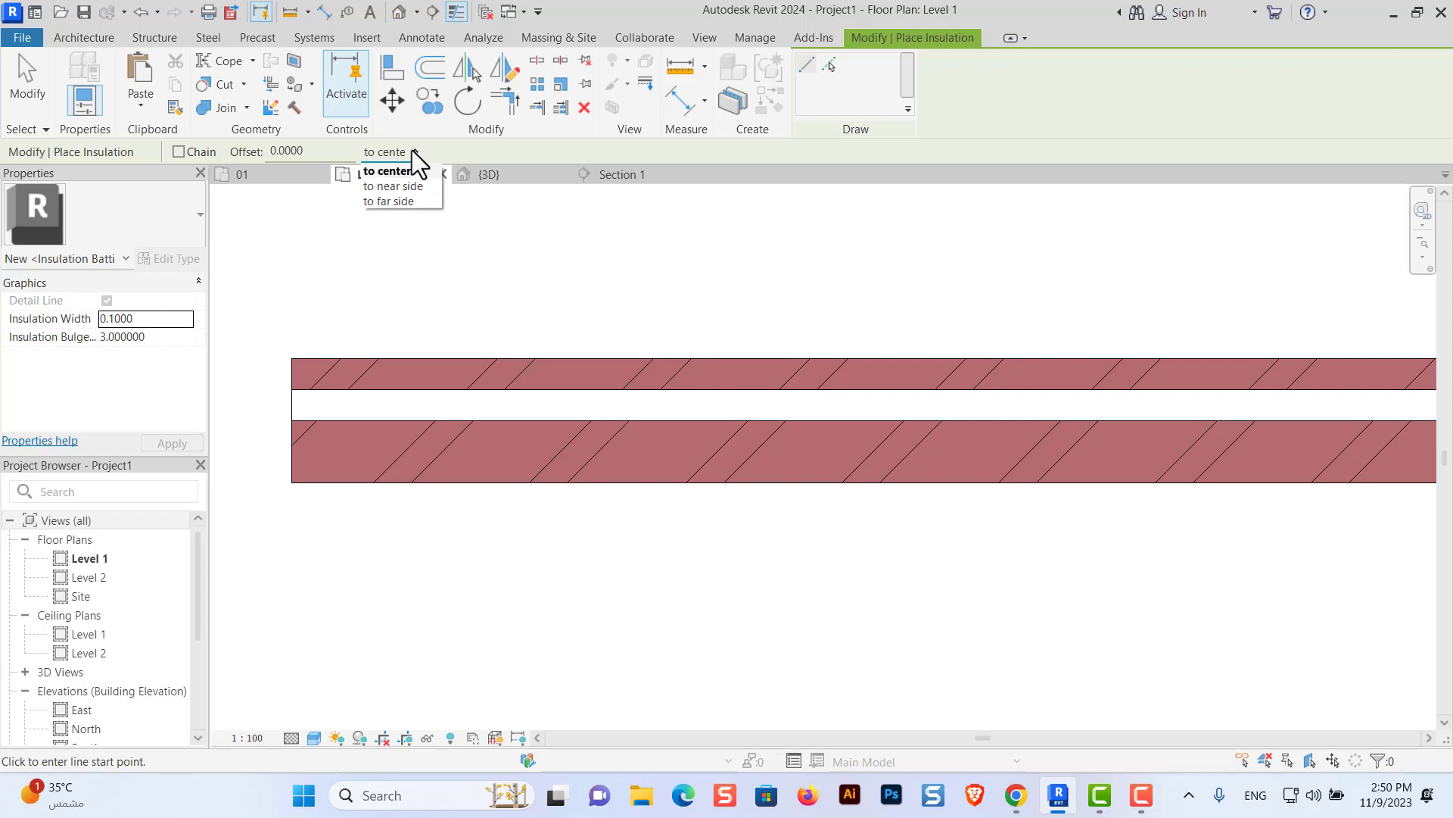
left_click(401, 190)
left_click(293, 389)
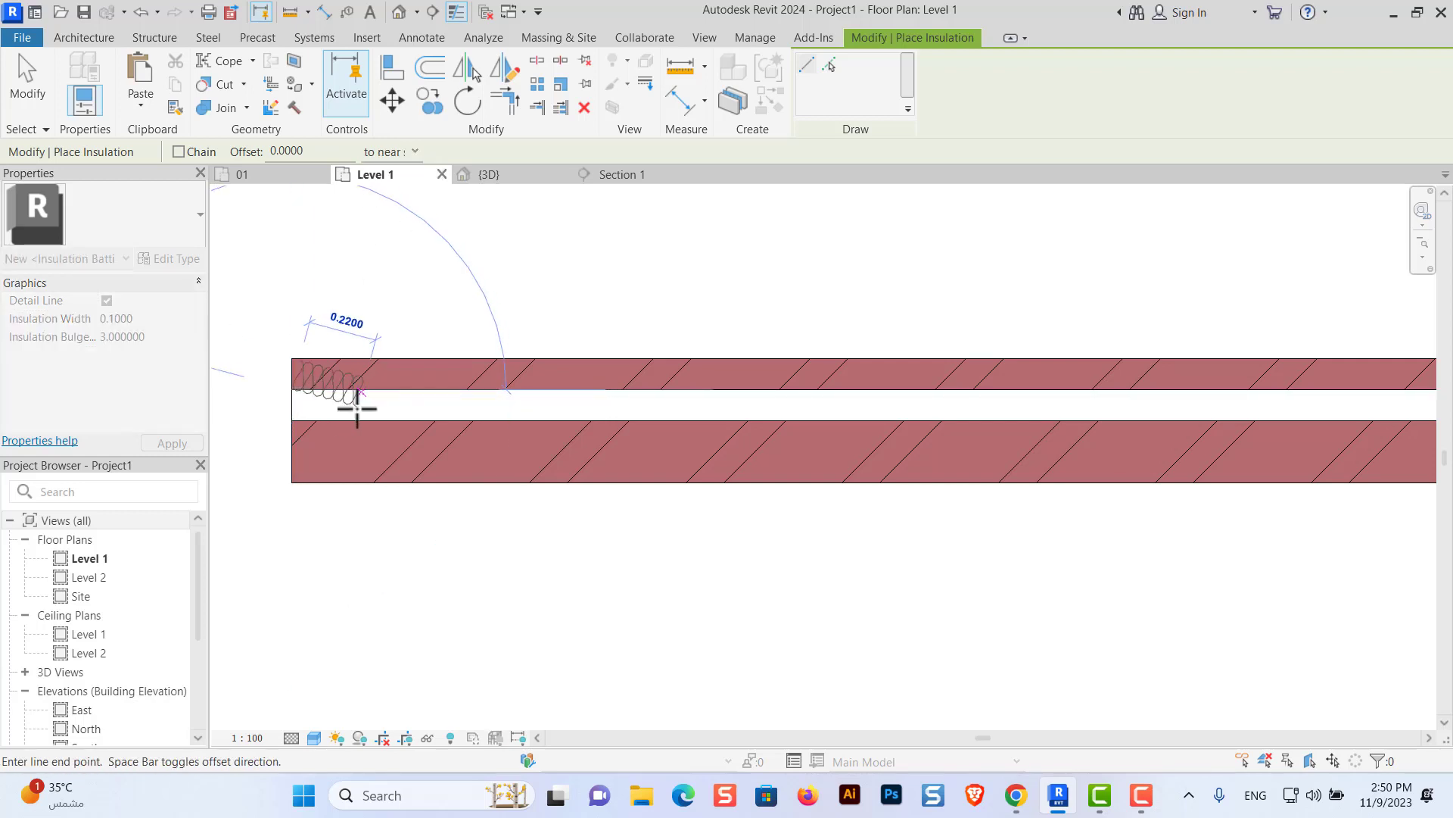
key("Escape")
left_click(292, 413)
scroll(436, 407, "down", 3)
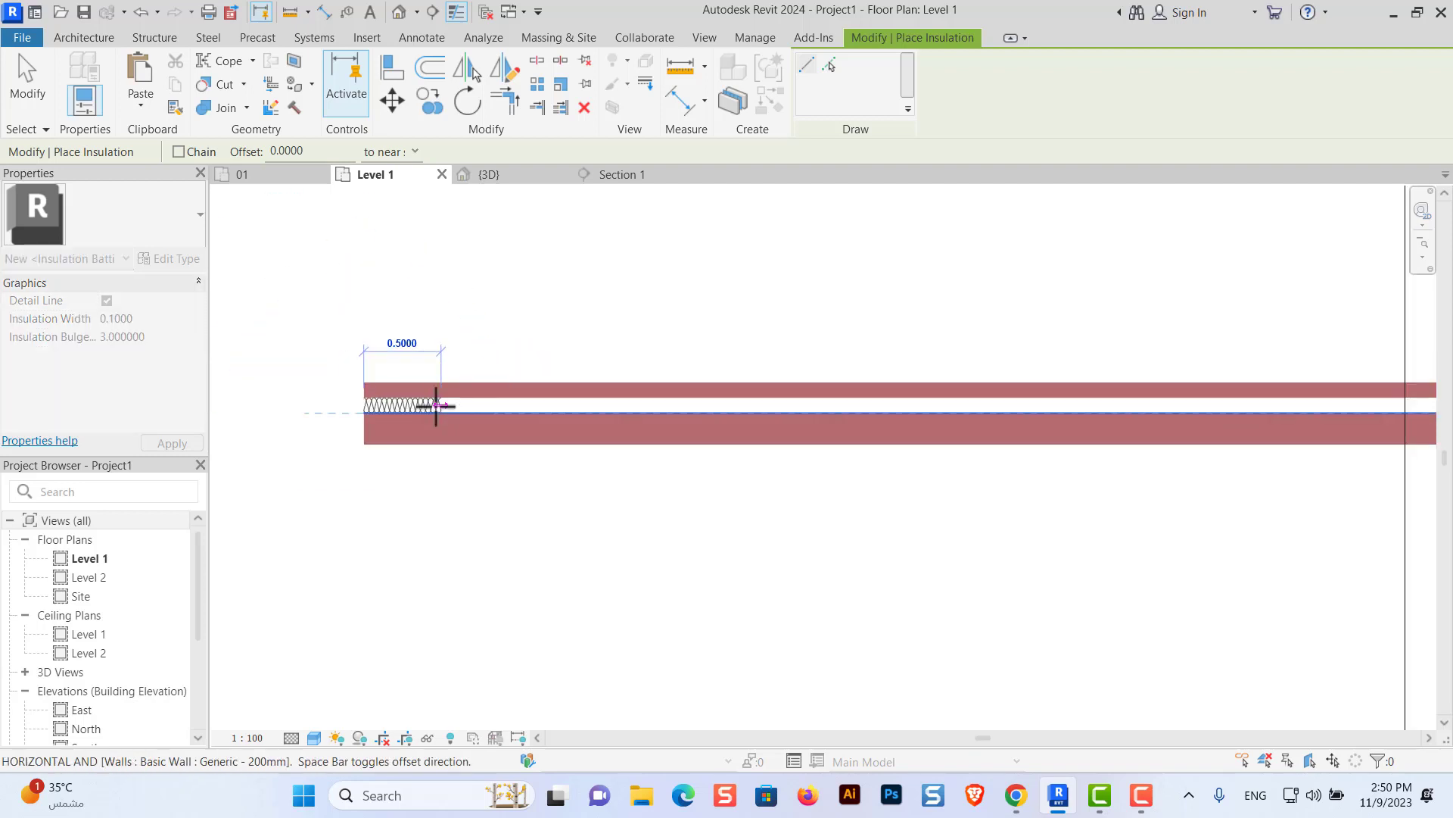
scroll(436, 406, "down", 2)
scroll(1064, 396, "up", 3)
scroll(1067, 399, "up", 2)
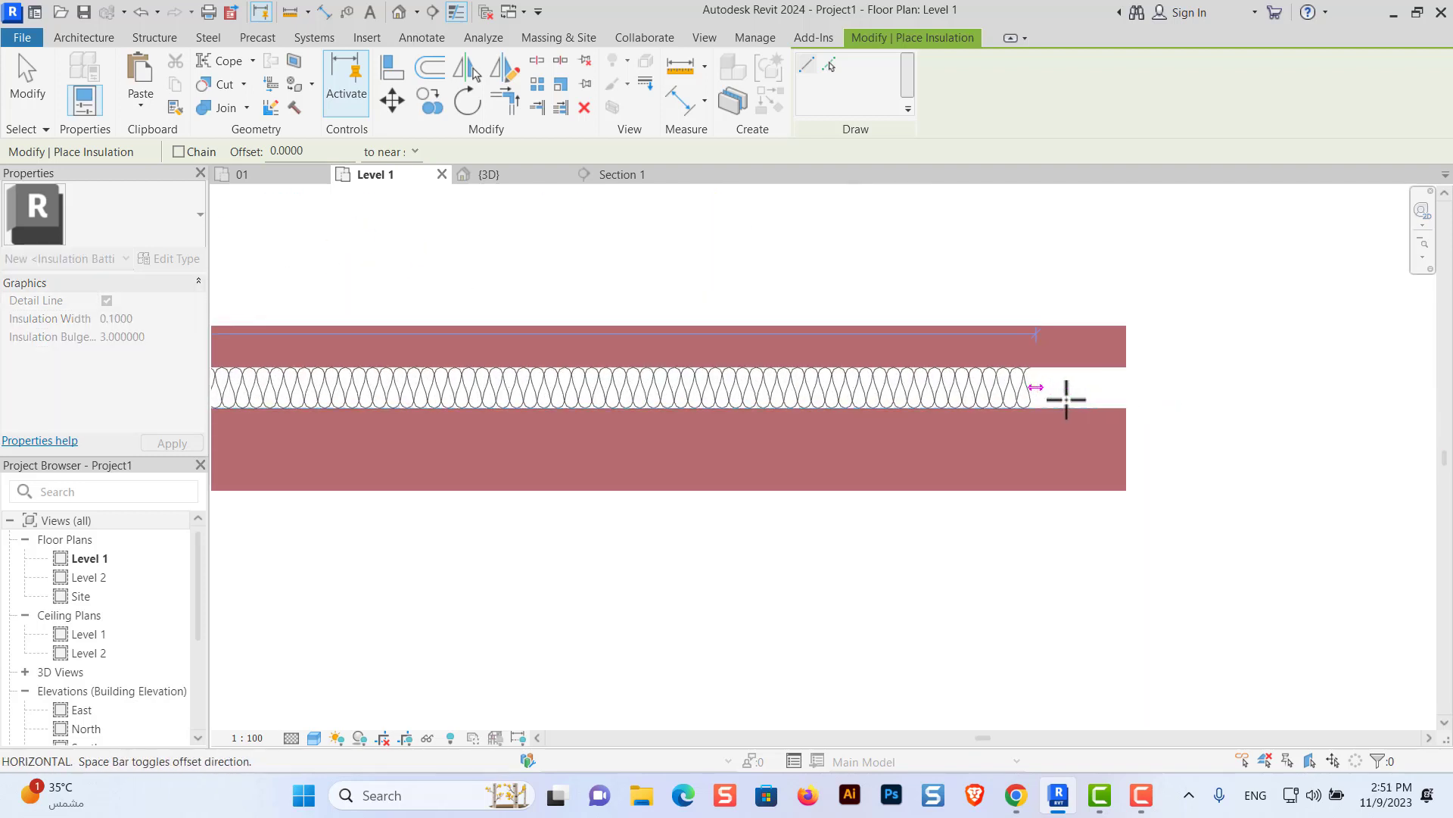
left_click(1121, 404)
Step: Exit the Insulation tool and zoom and pan to inspect the batting between both brick leaves
scroll(992, 399, "down", 2)
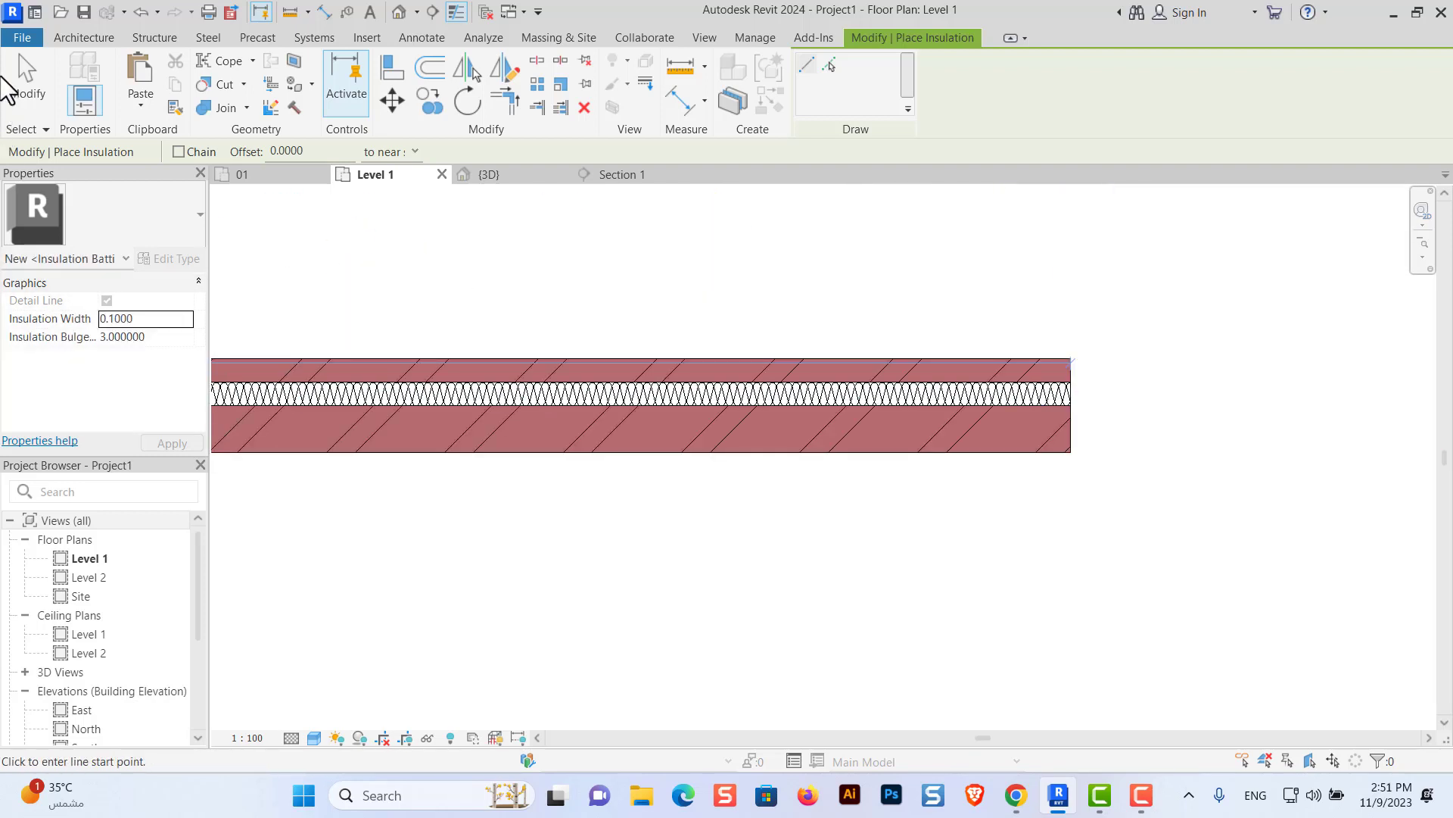
left_click(8, 85)
scroll(811, 502, "down", 2)
scroll(969, 480, "down", 1)
scroll(531, 475, "down", 2)
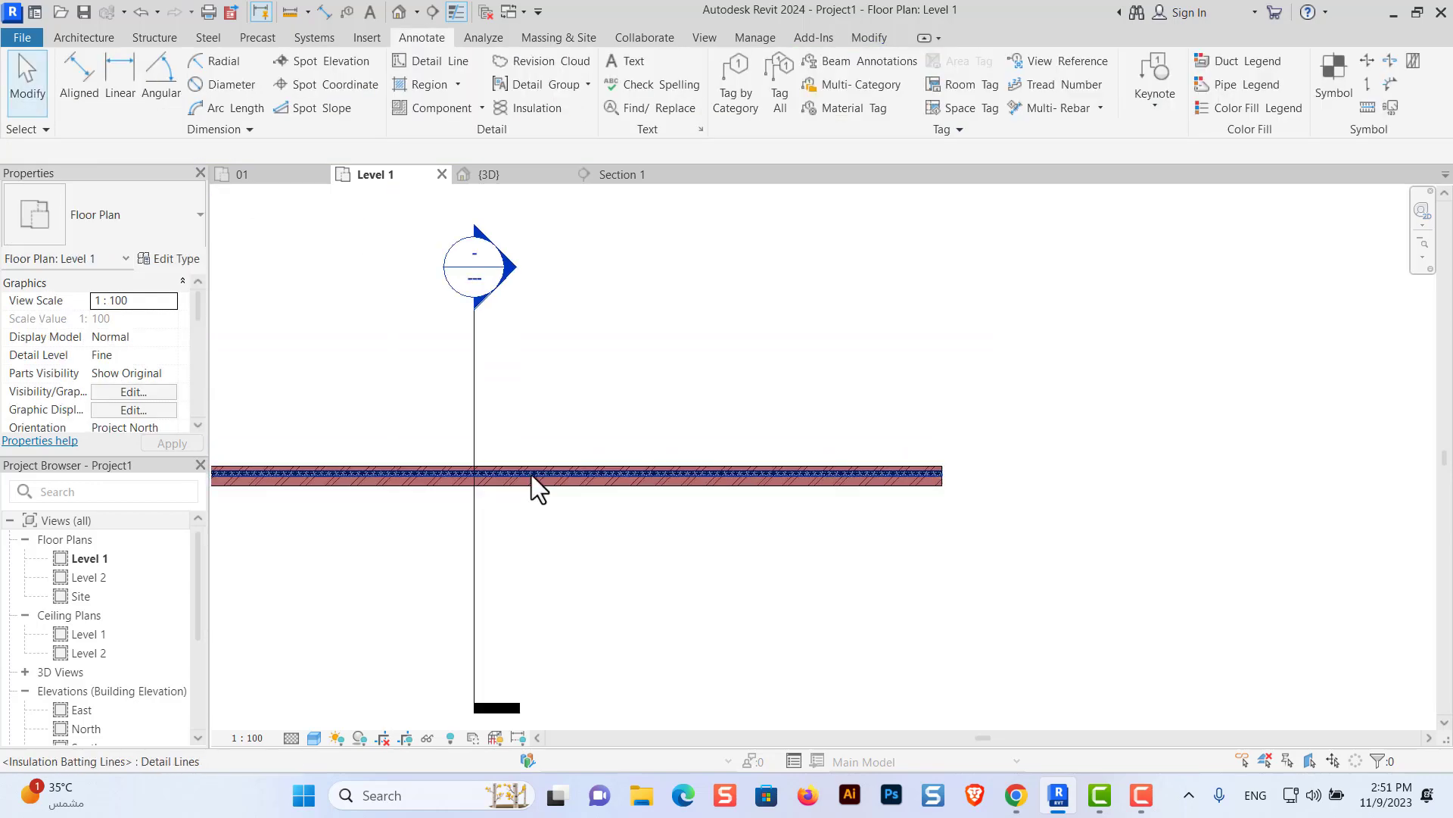
scroll(532, 474, "down", 1)
middle_click_drag(531, 475, 762, 501)
scroll(726, 487, "up", 2)
scroll(708, 484, "up", 3)
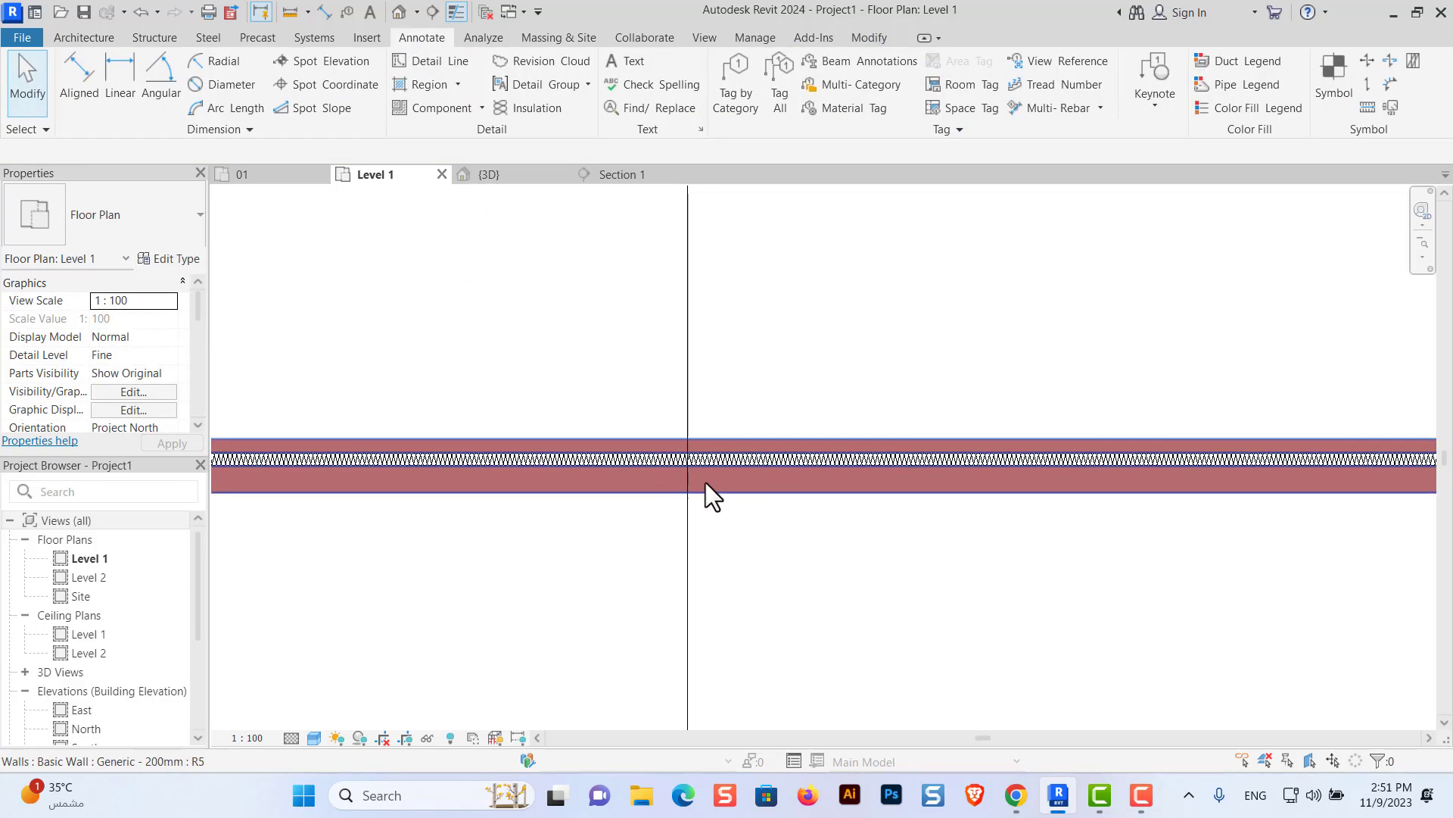
scroll(706, 483, "down", 1)
scroll(702, 371, "up", 2)
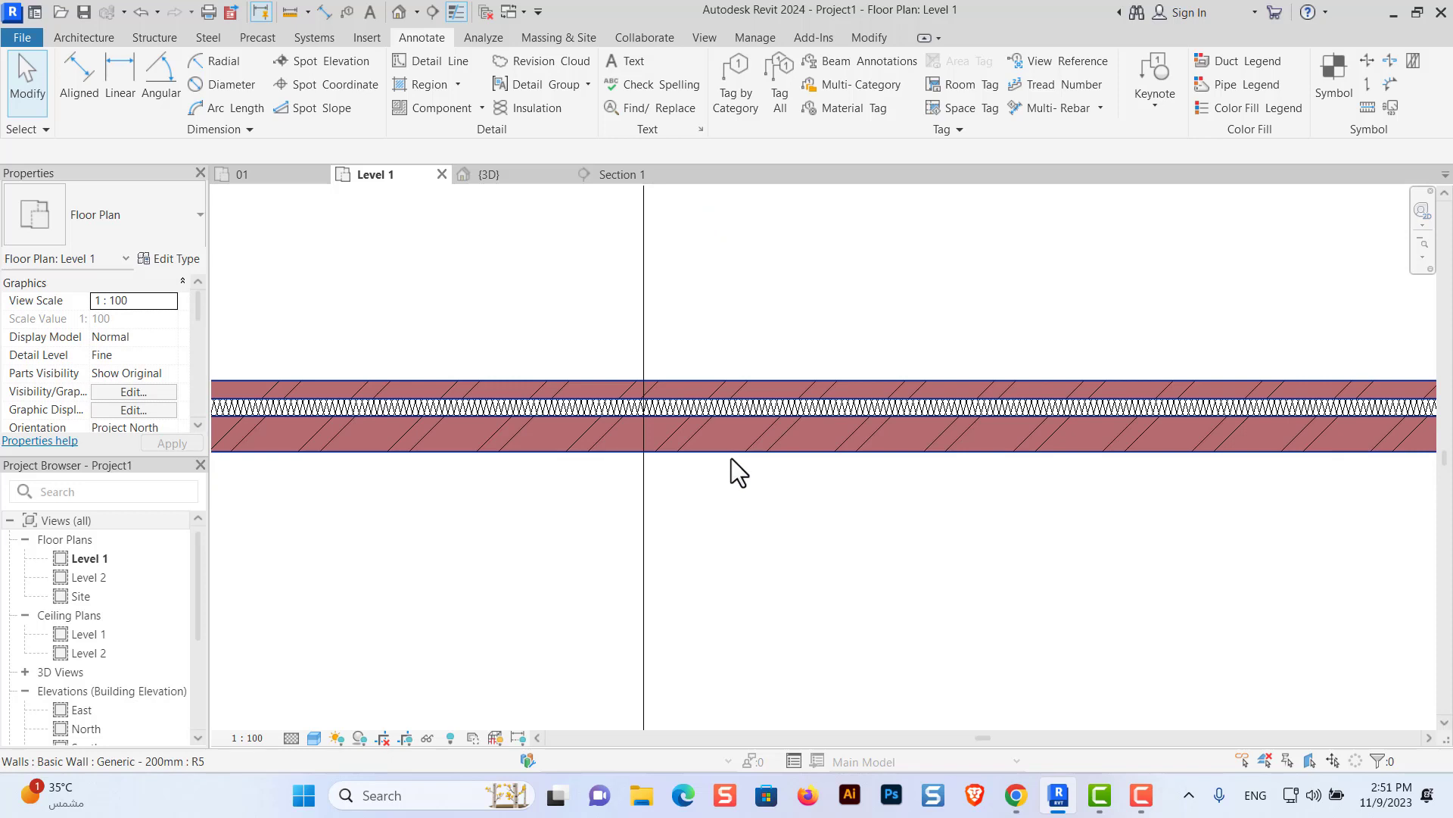
scroll(737, 377, "up", 2)
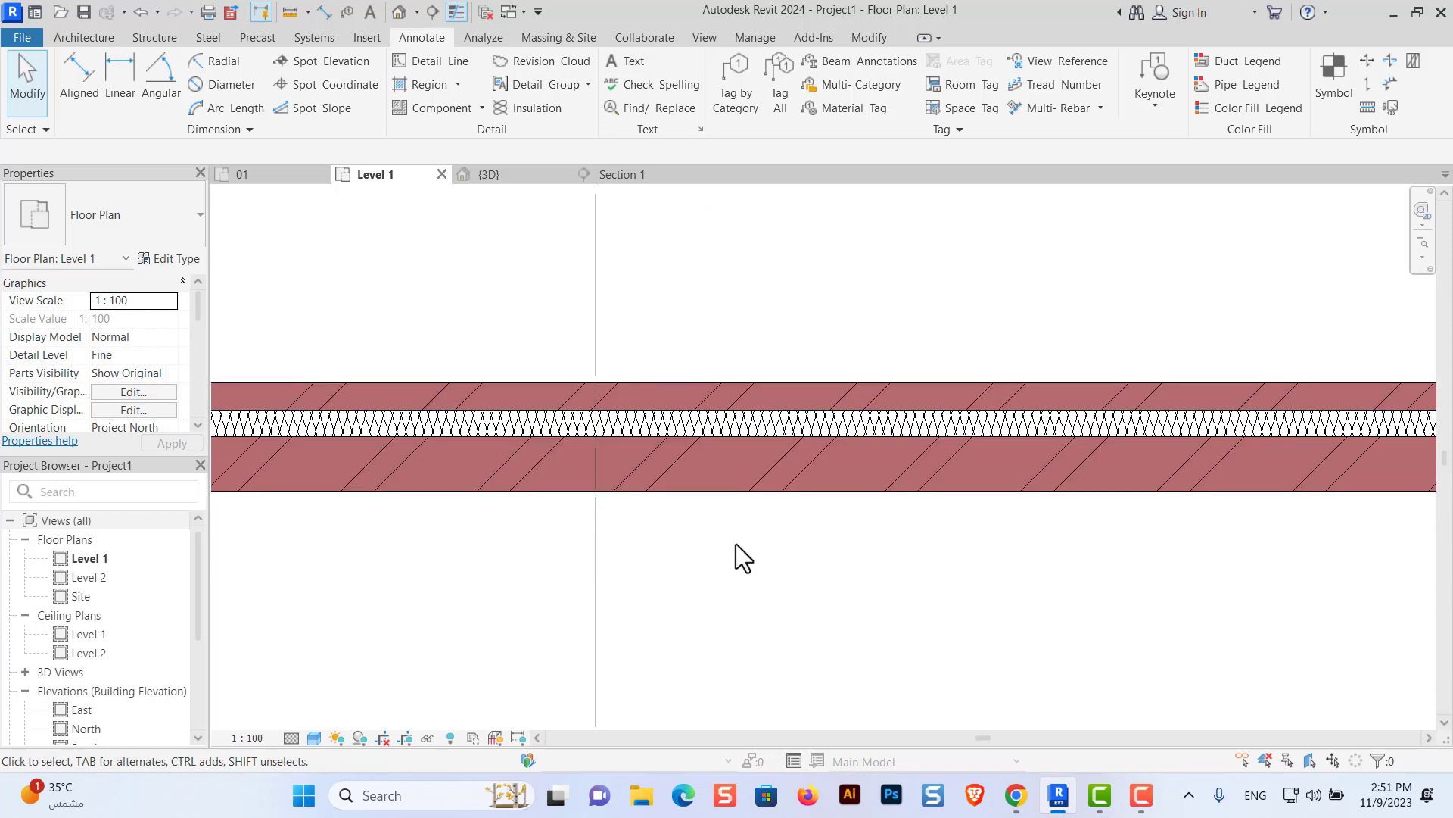